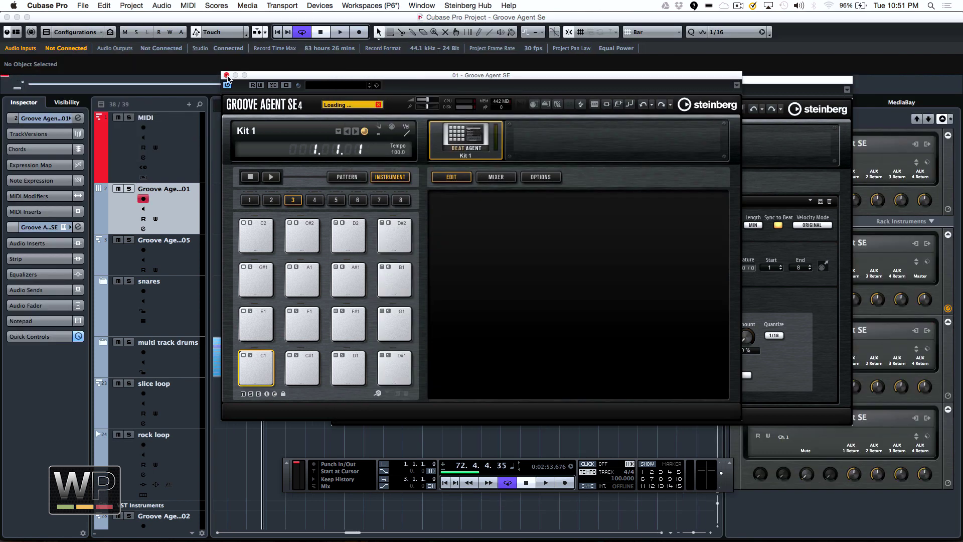
Step: Close Groove Agent 01 and audition the hi-hat and Triangle pads in Groove Agent 02
left_click(226, 75)
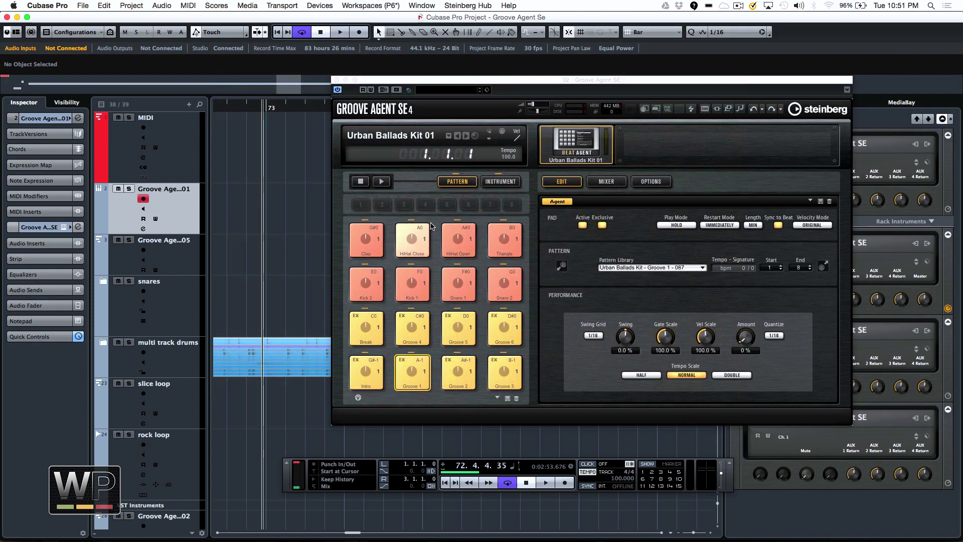
left_click(412, 241)
left_click(454, 246)
left_click(427, 249)
left_click(489, 245)
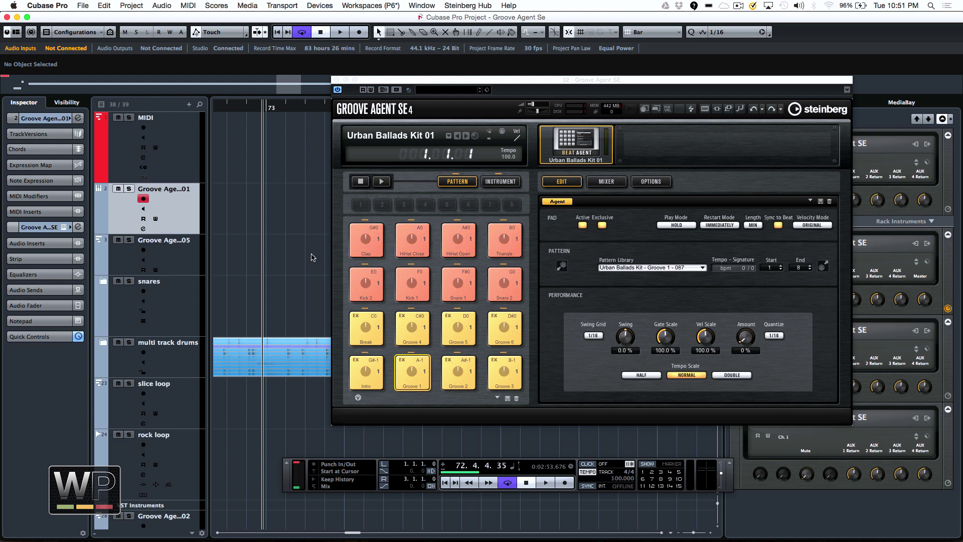
Step: Audition and select the Clap pad, then close Groove Agent 02
left_click(357, 255)
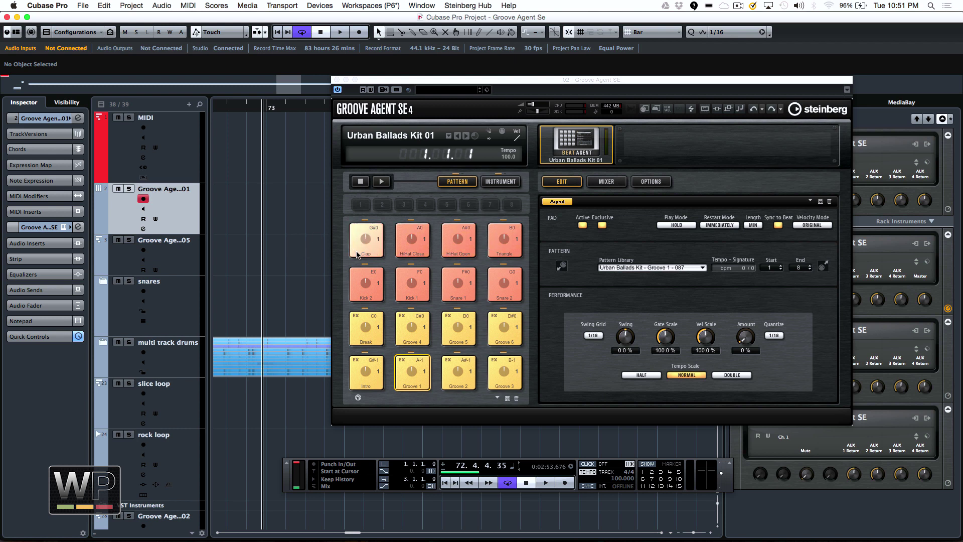
left_click(374, 239)
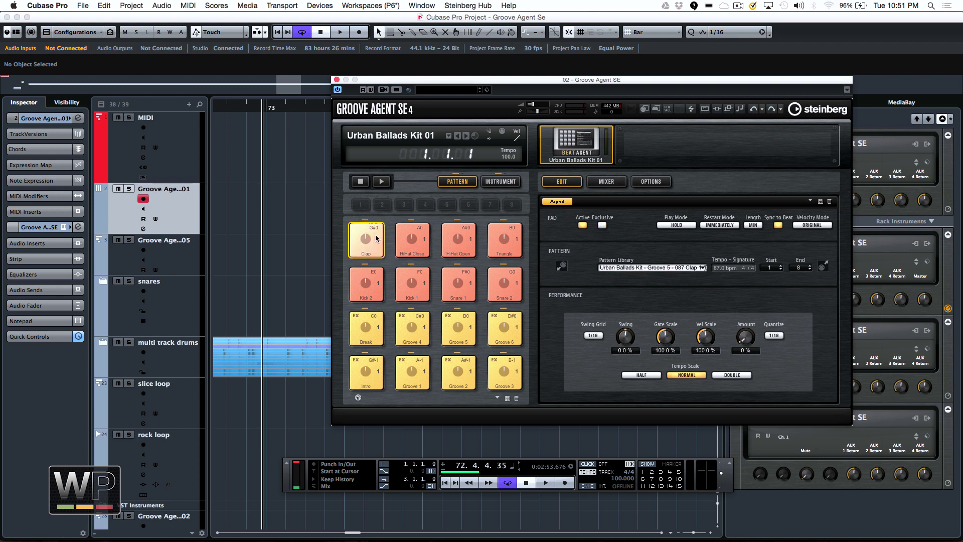
left_click(336, 79)
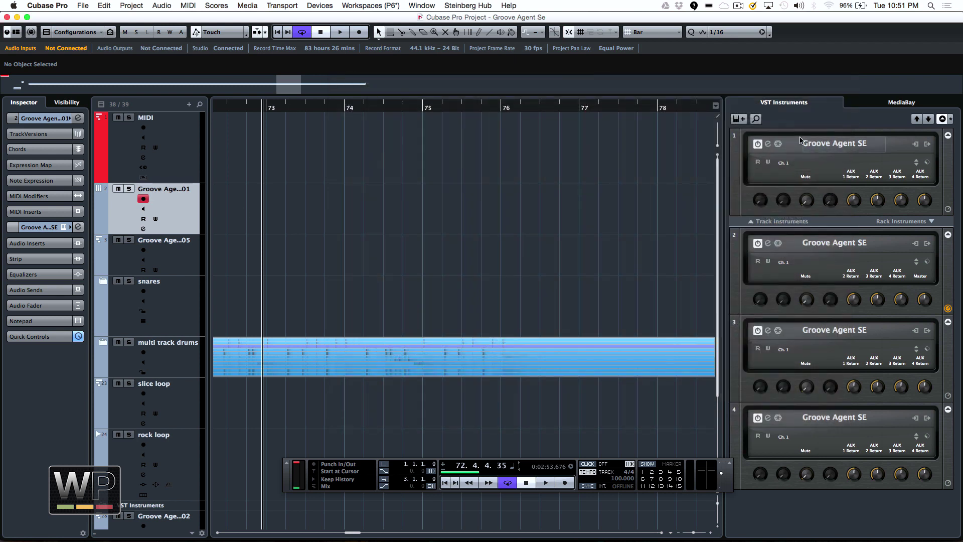
Step: Open the first Groove Agent SE, audition the kick and start its pattern playing
left_click(768, 145)
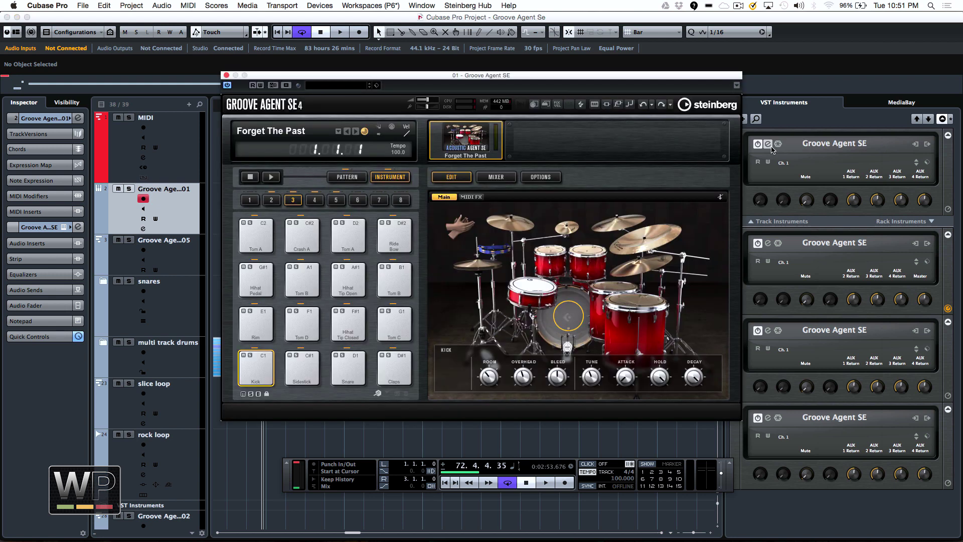
left_click(580, 323)
left_click(274, 179)
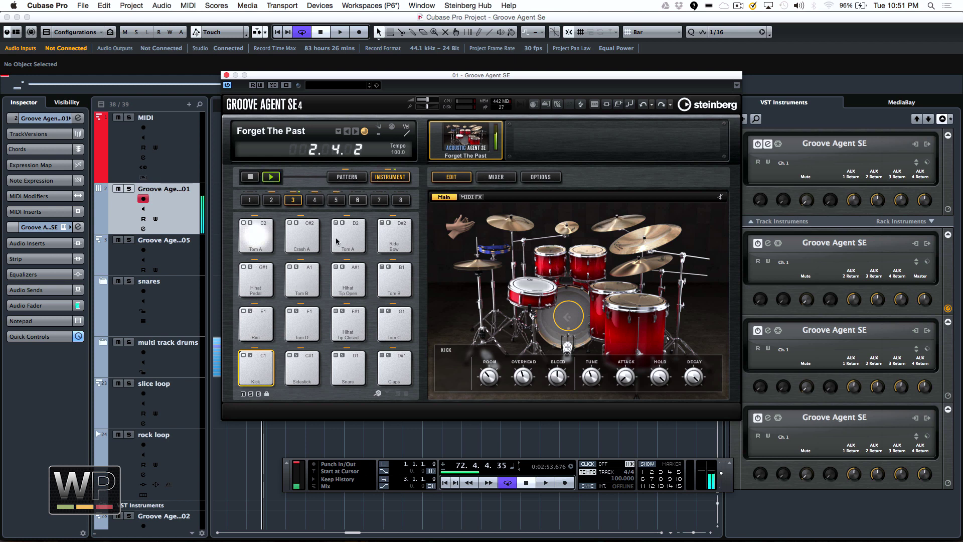
Step: Pick the Main 1 pattern on the PATTERN page, then return to the INSTRUMENT kit view
left_click(354, 180)
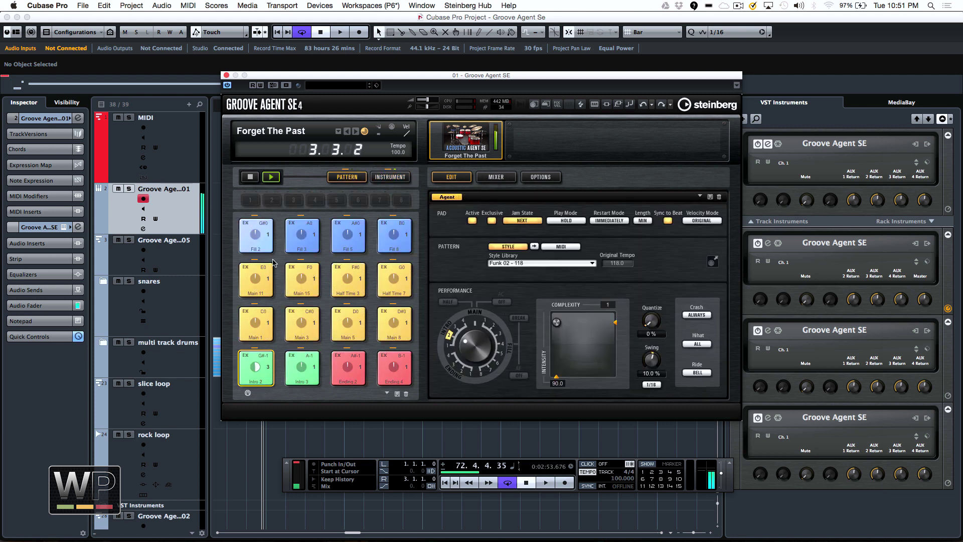
left_click(266, 329)
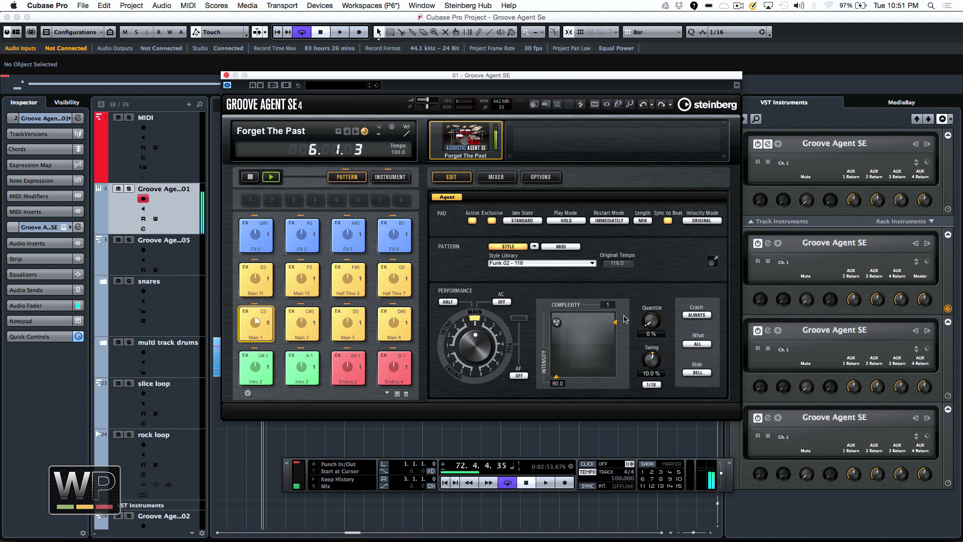
left_click(723, 475)
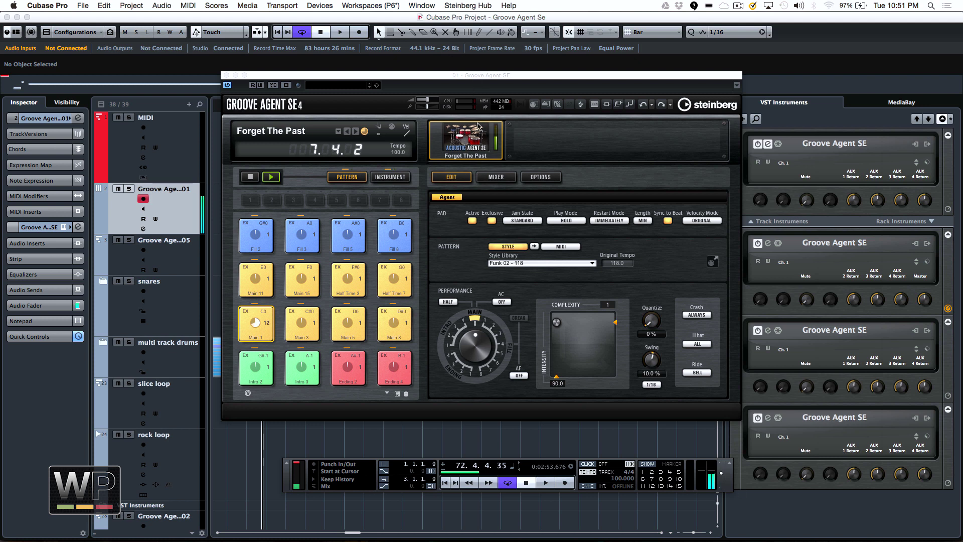
left_click(390, 177)
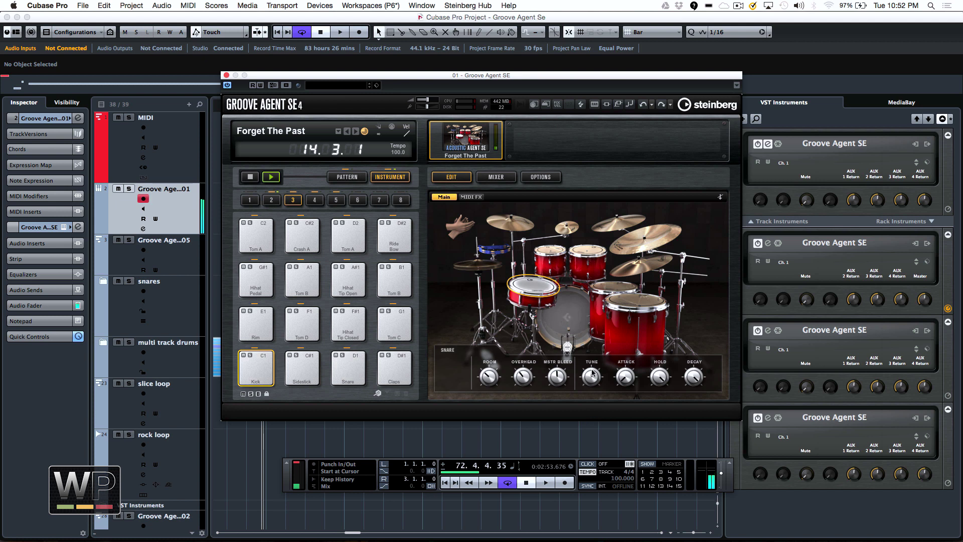
Step: Inspect the hi-hat and adjust its openness, then select the snare and left rack tom
left_click(481, 267)
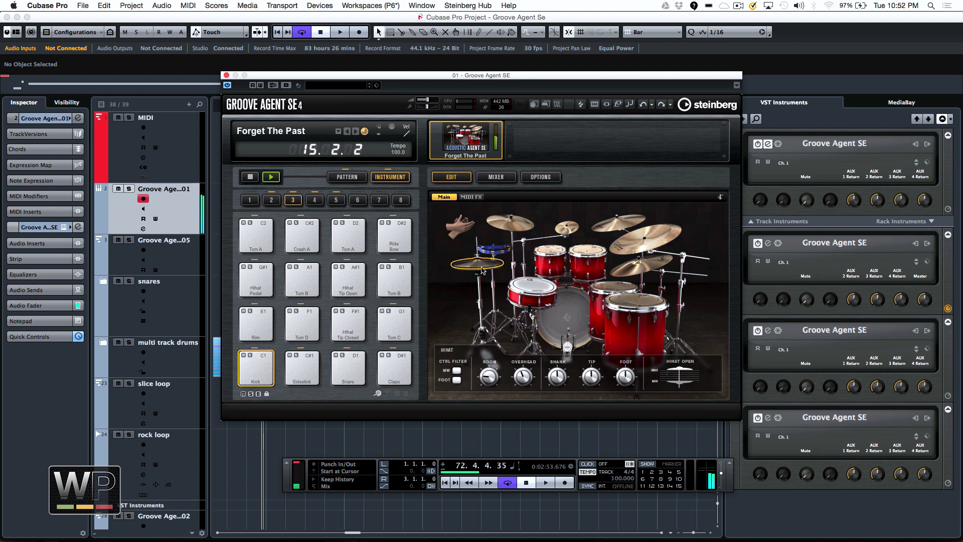
mouse_move(688, 374)
left_mouse_down()
mouse_move(682, 391)
mouse_move(683, 377)
left_mouse_up()
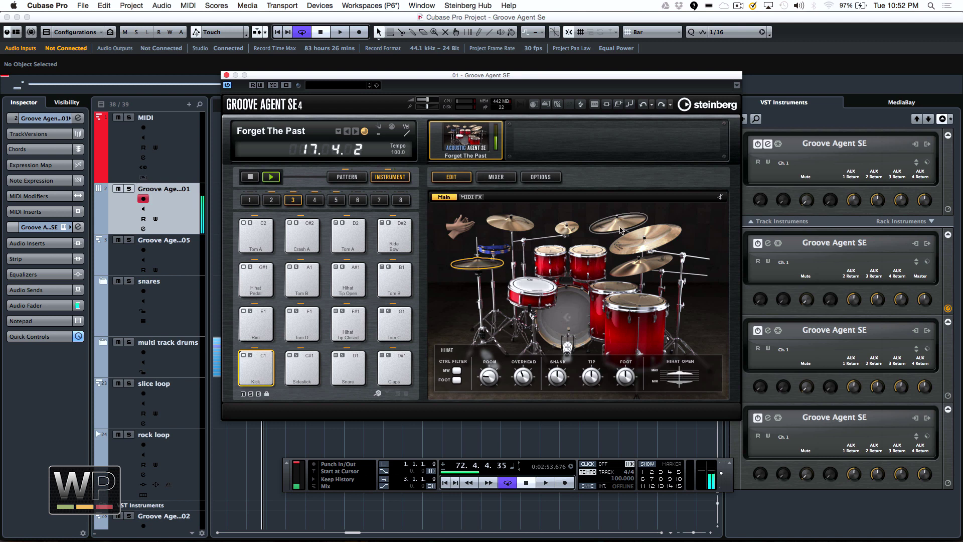
left_click(533, 285)
left_click(561, 246)
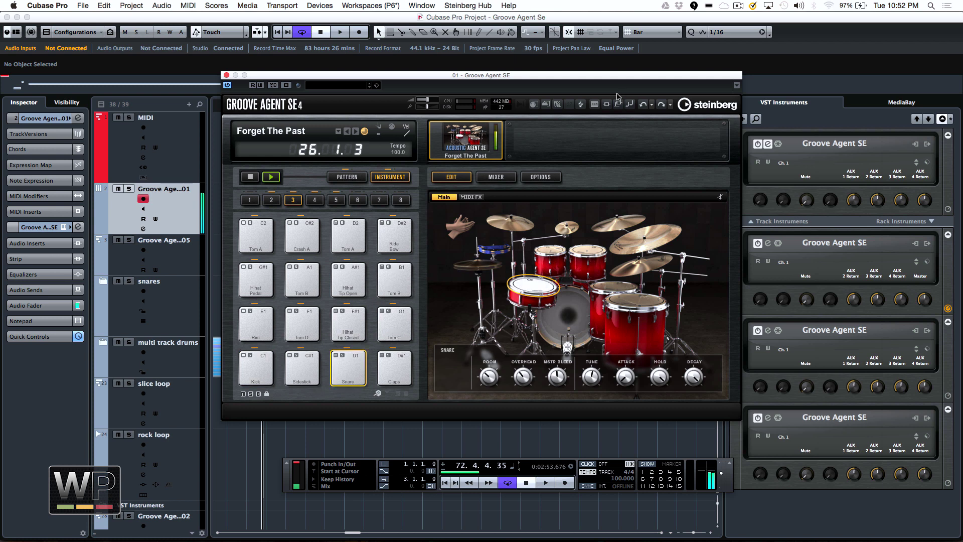
Step: Show the snare's MIDI FX page in Groove Agent's edit view
left_click(507, 176)
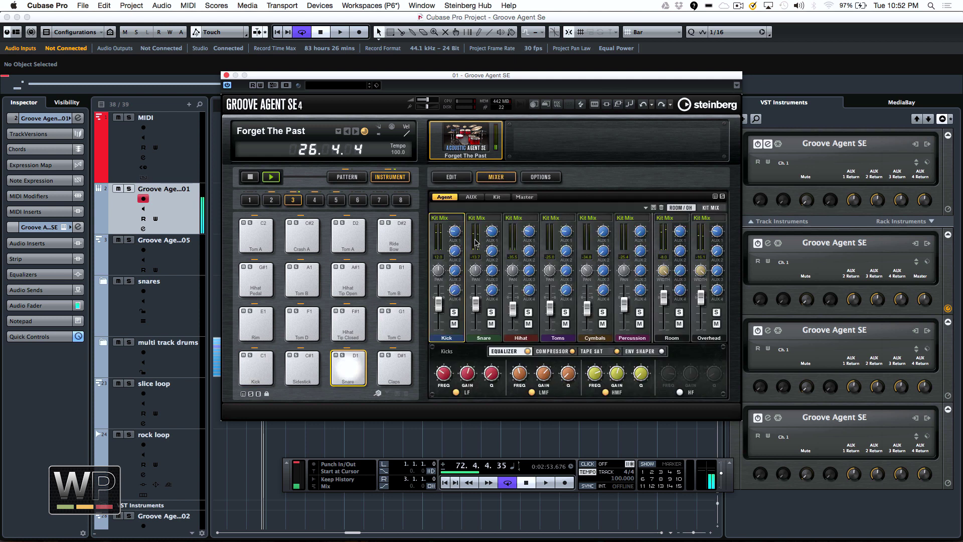
left_click(459, 178)
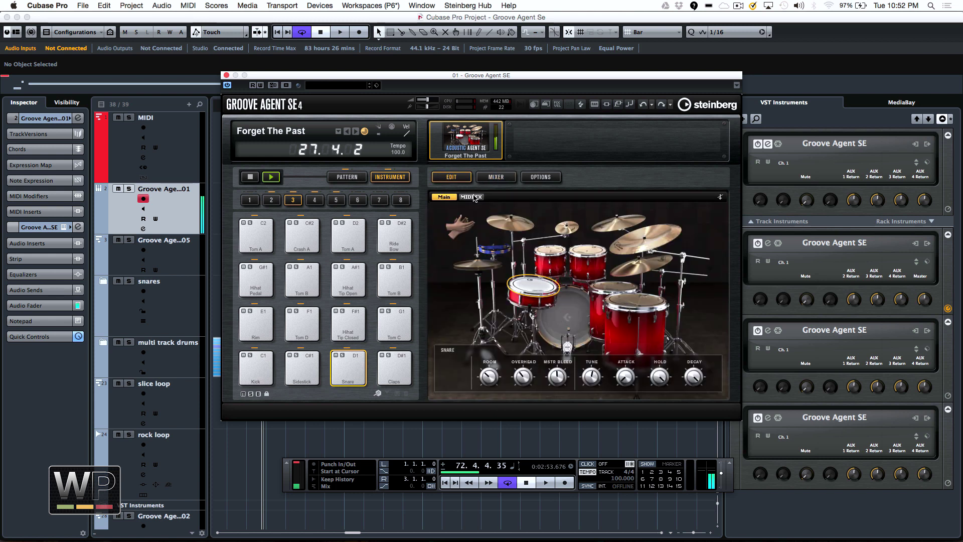
left_click(472, 198)
Step: Toggle MIDI Delay and Rudiments on and off, leaving both inactive
left_click(480, 331)
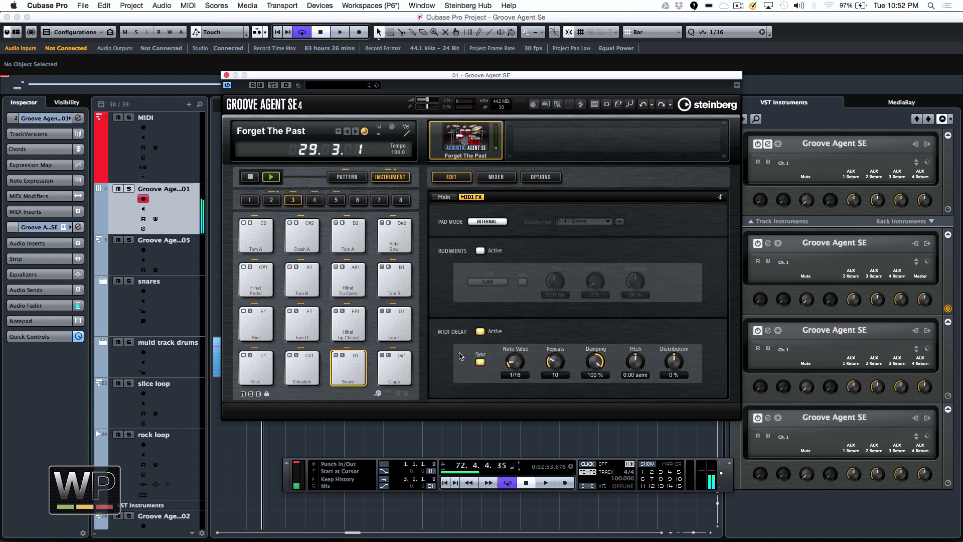
left_click(480, 331)
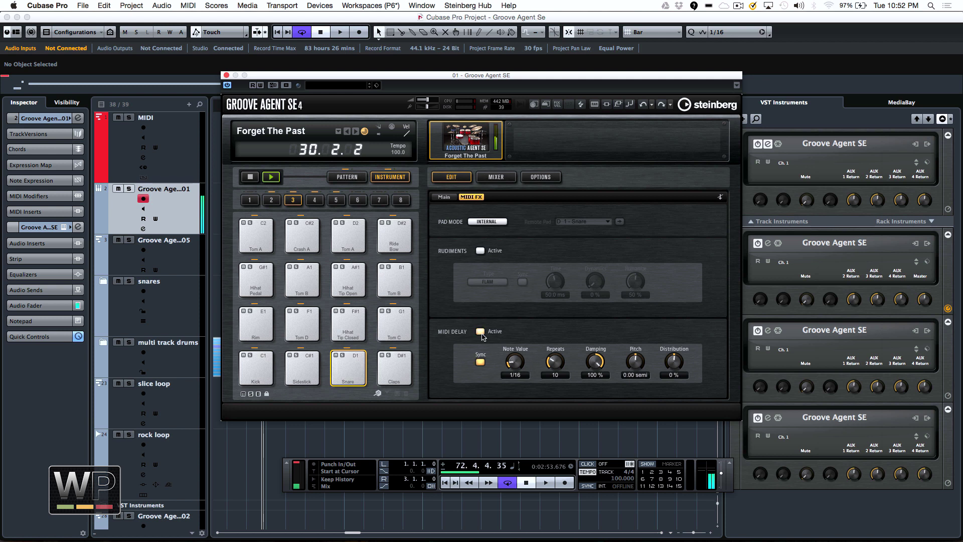
left_click(481, 252)
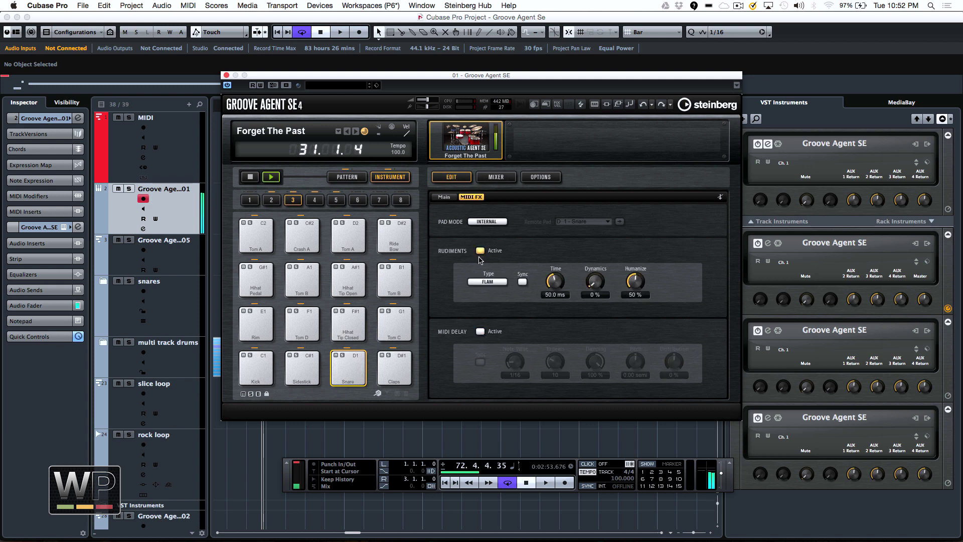
left_click(480, 251)
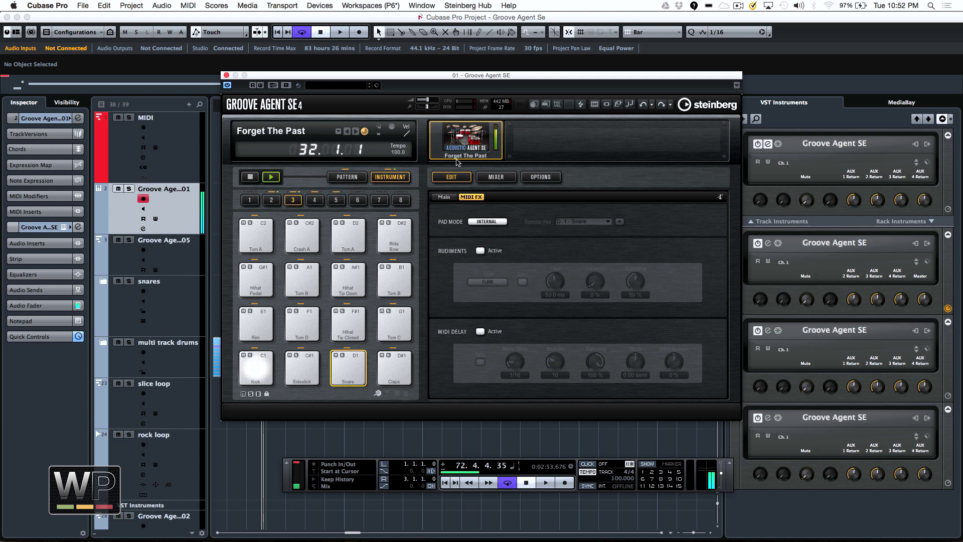
Step: On the pattern pads, move the XY puck to Complexity 12 and Intensity 100.0
left_click(347, 177)
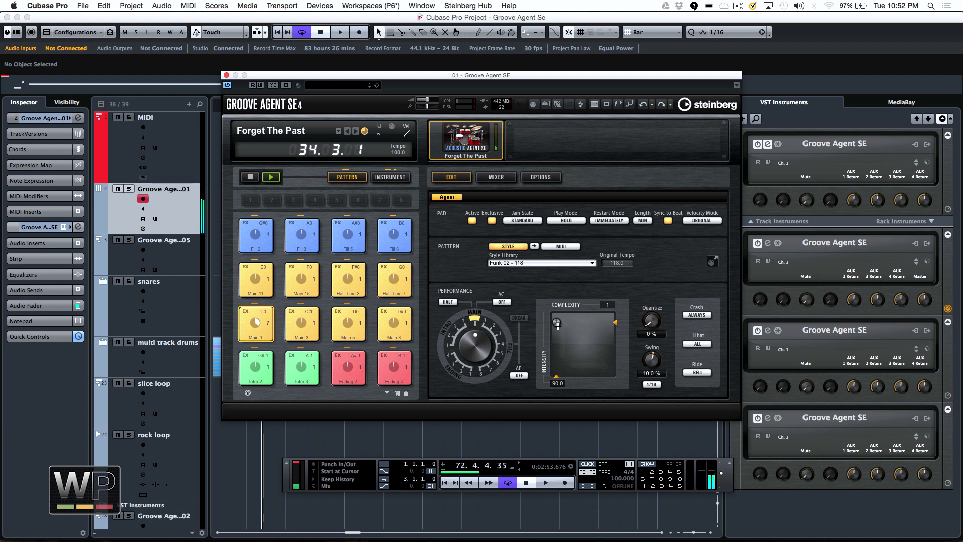
left_click_drag(558, 329, 560, 349)
left_click_drag(561, 349, 561, 337)
left_click_drag(560, 328, 561, 318)
left_click_drag(560, 318, 596, 319)
Step: Check the complexity automation options and turn on half-time playback
right_click(595, 376)
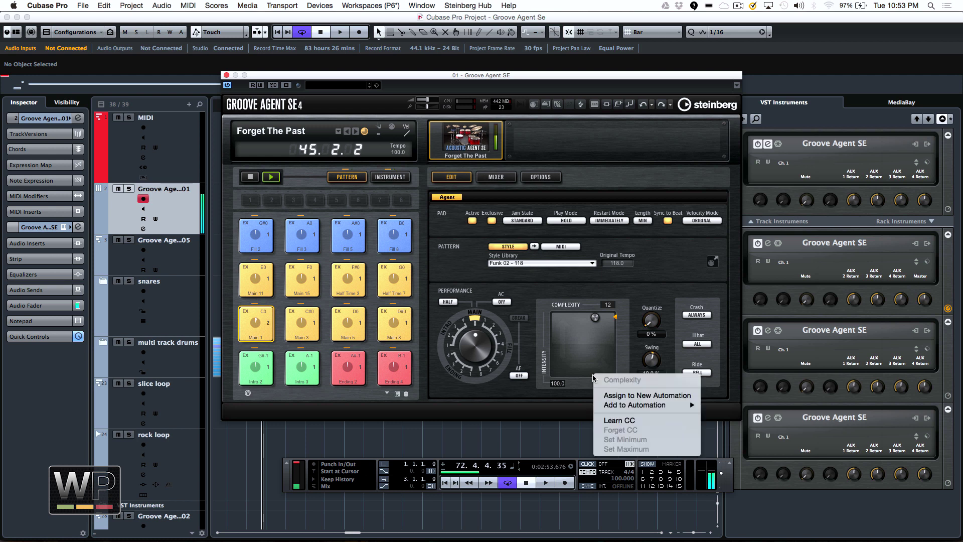
left_click(595, 321)
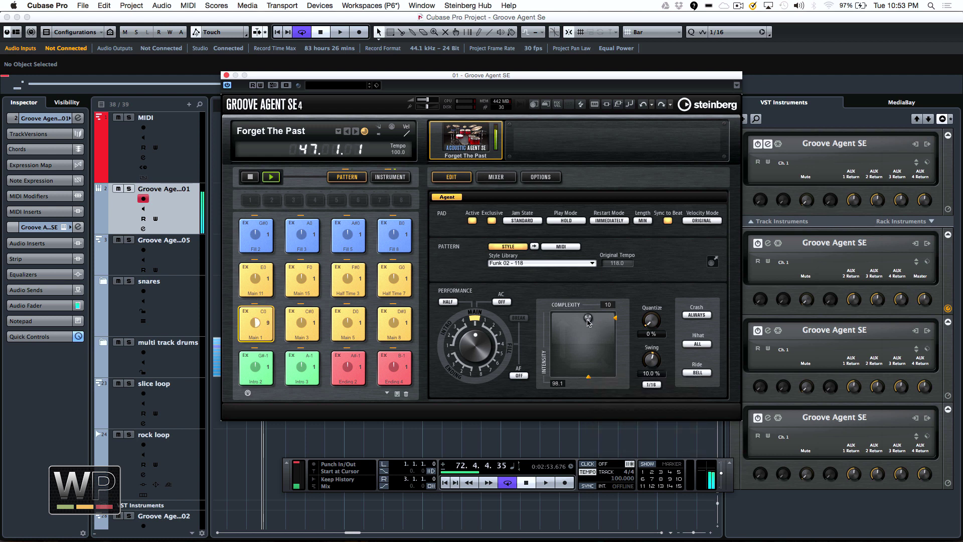
left_click(448, 303)
Step: Set auto crash to 1/1 Bar and auto fill to 4, then drag the pattern to bar 73
left_click(503, 302)
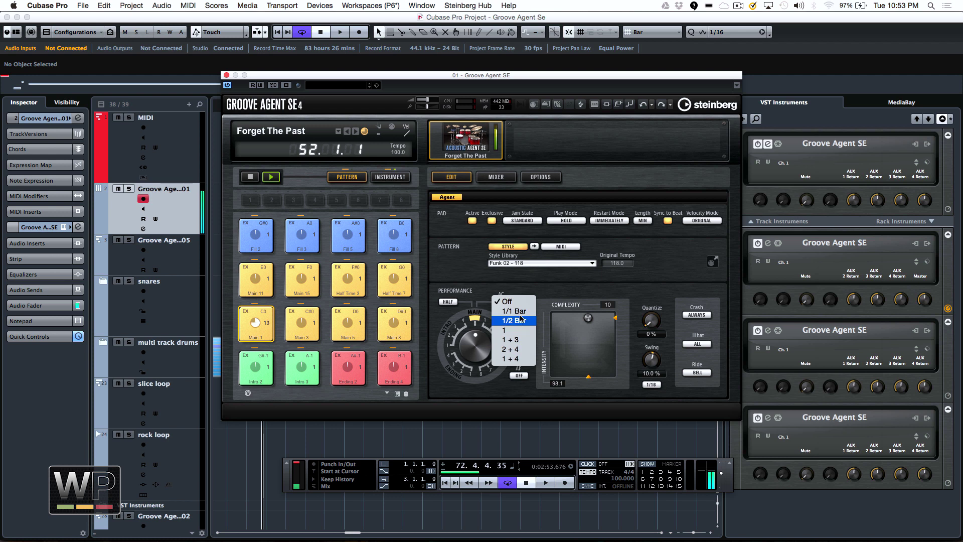
left_click(516, 311)
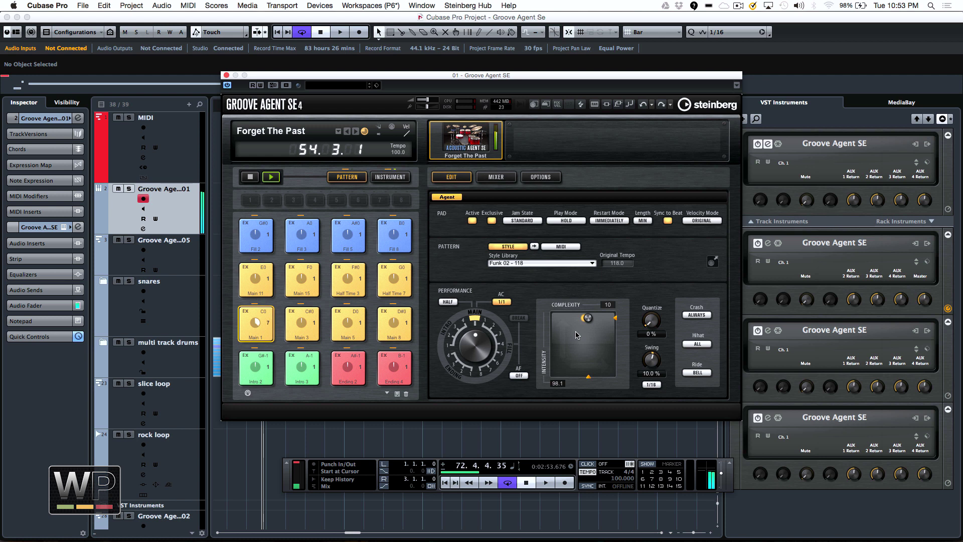
left_click(518, 376)
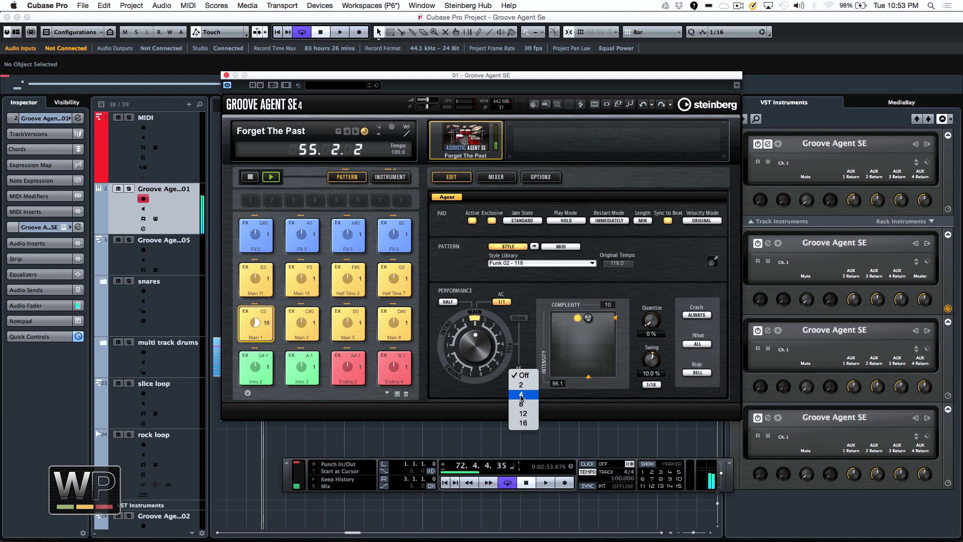
left_click(521, 395)
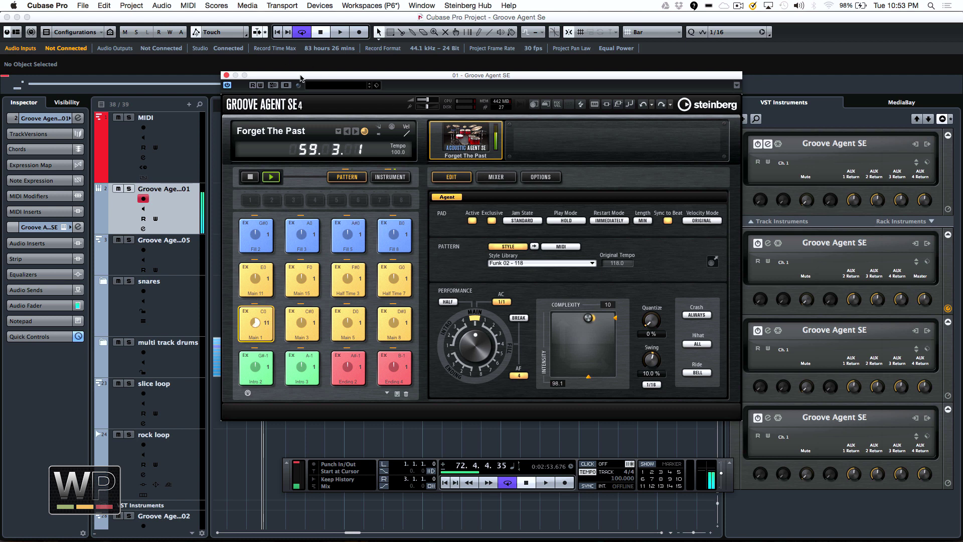
left_click_drag(301, 78, 442, 75)
left_click_drag(853, 258, 255, 209)
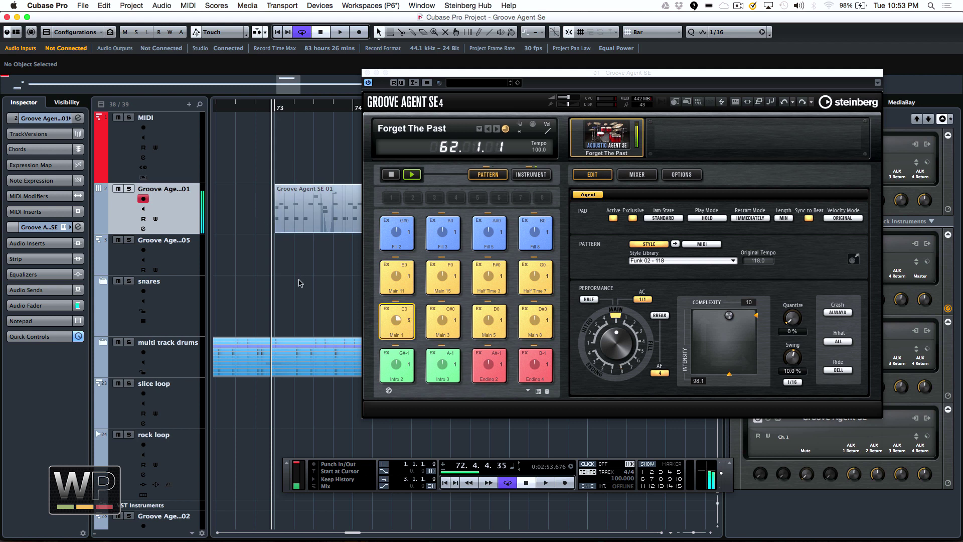
Step: In the kit mixer, enable the kick EQ's high band and view its compressor and tape saturation
left_click(637, 174)
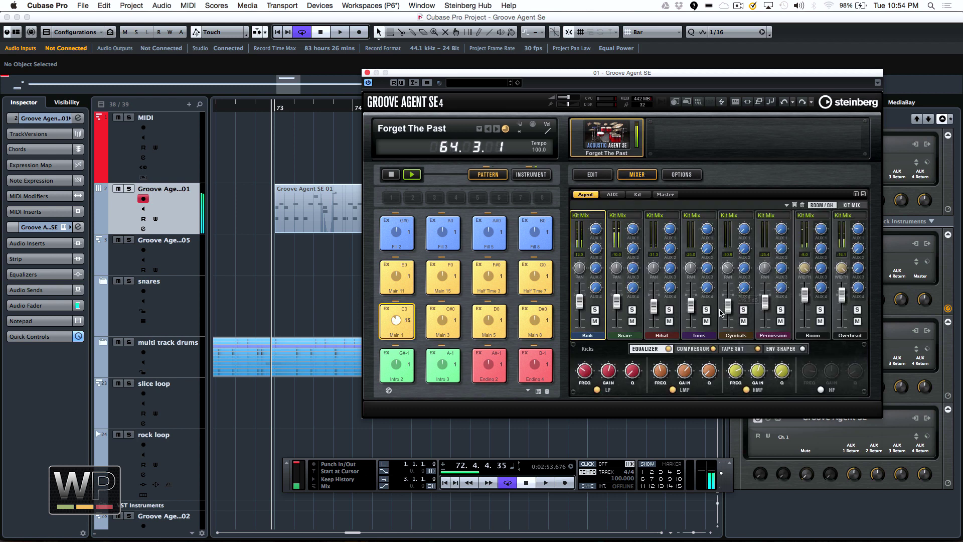
left_click(820, 389)
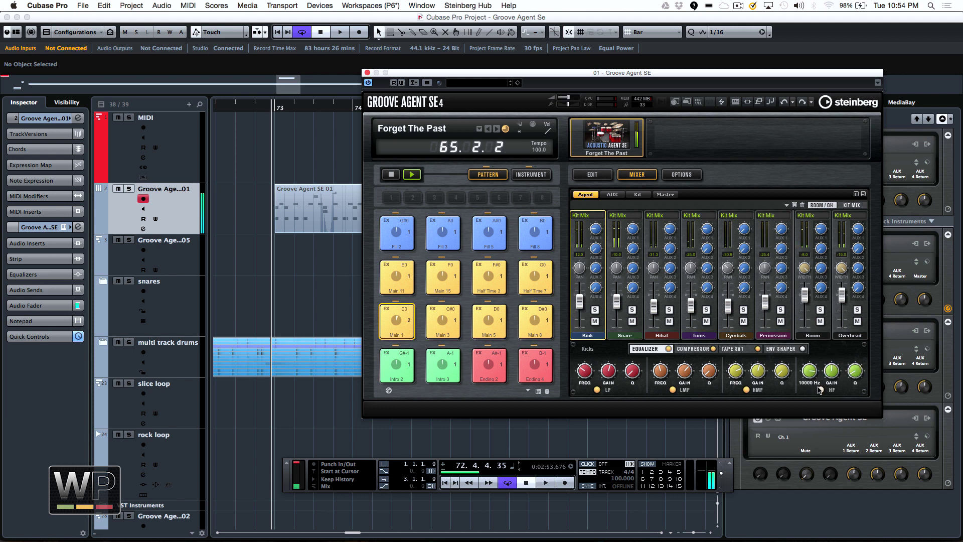
left_click(678, 353)
left_click(731, 353)
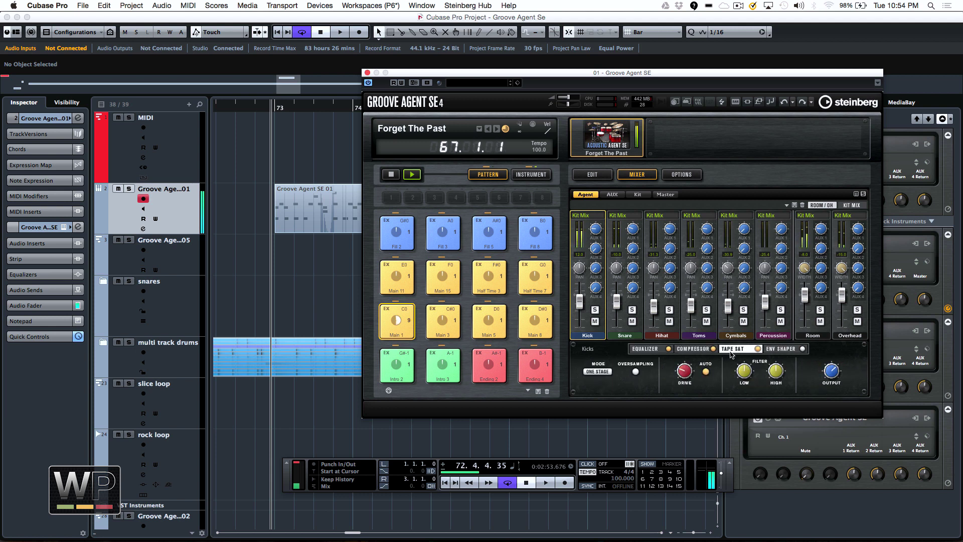
Step: Bypass the kick's tape saturation, enable its envelope shaper, and show the AUX channels
left_click(774, 354)
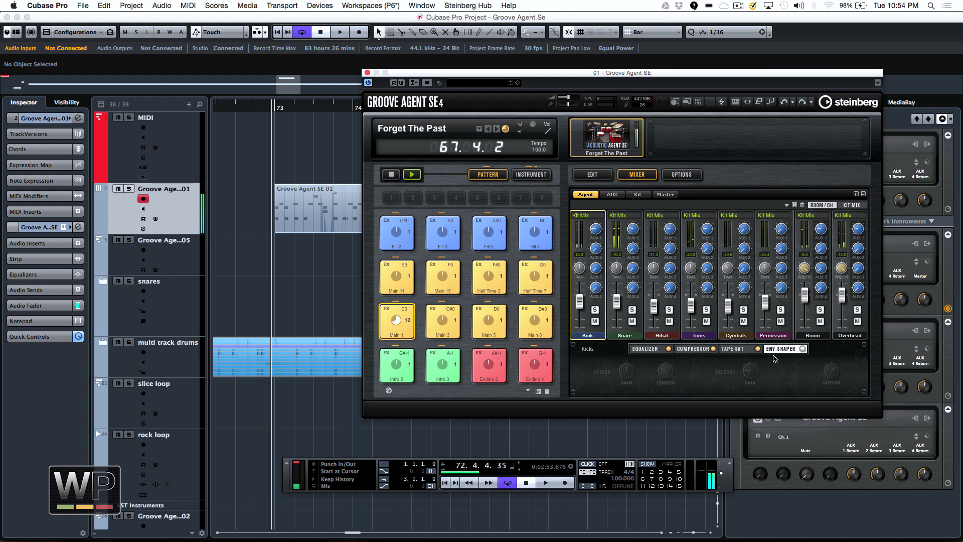
left_click(758, 348)
left_click(802, 349)
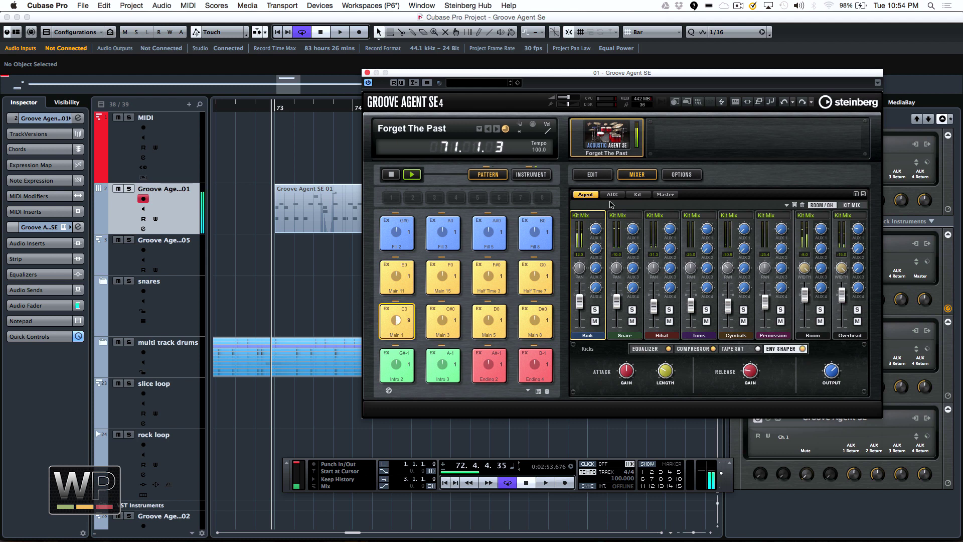
left_click(612, 195)
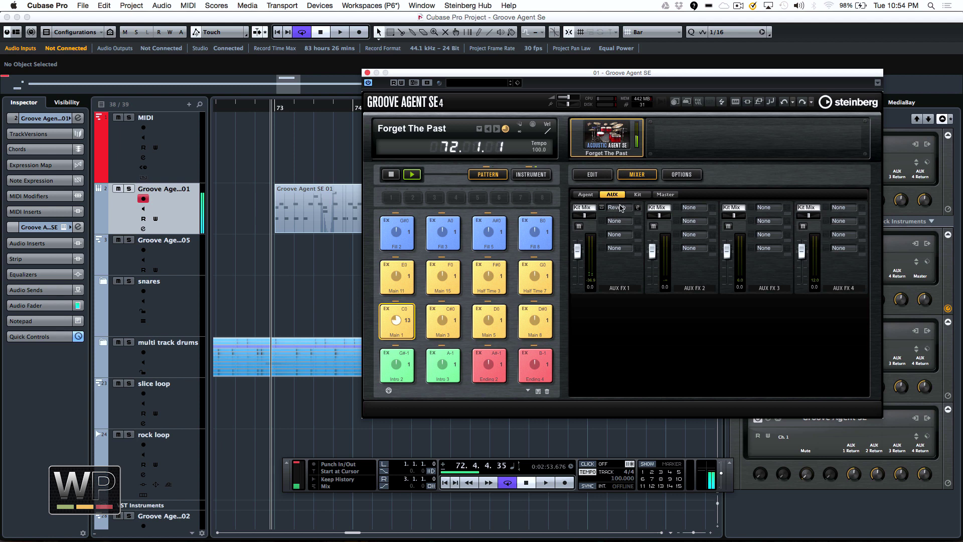
Step: Keep Reverb on AUX FX 1, stop playback, and open the Groove Agent SE 01 part in the Key Editor
left_click(621, 207)
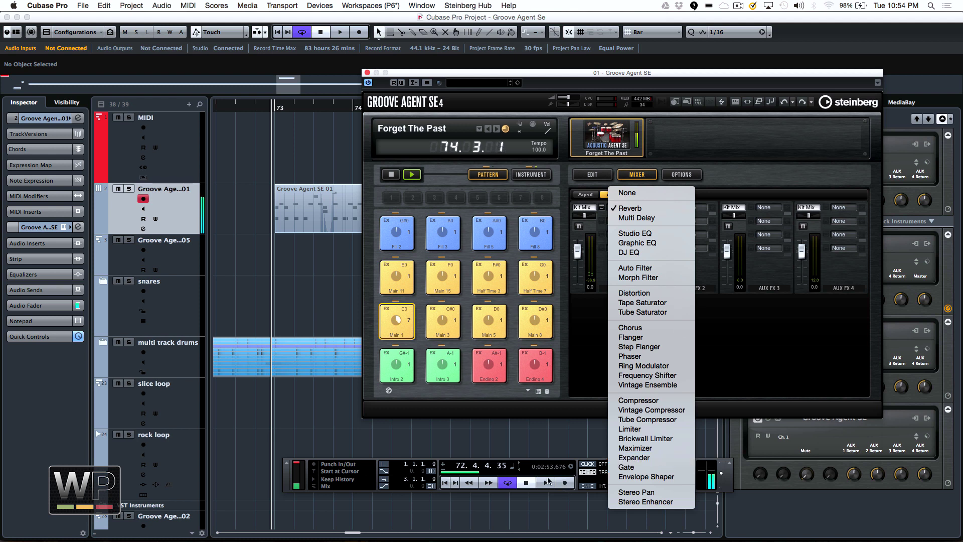
left_click(523, 435)
key("space")
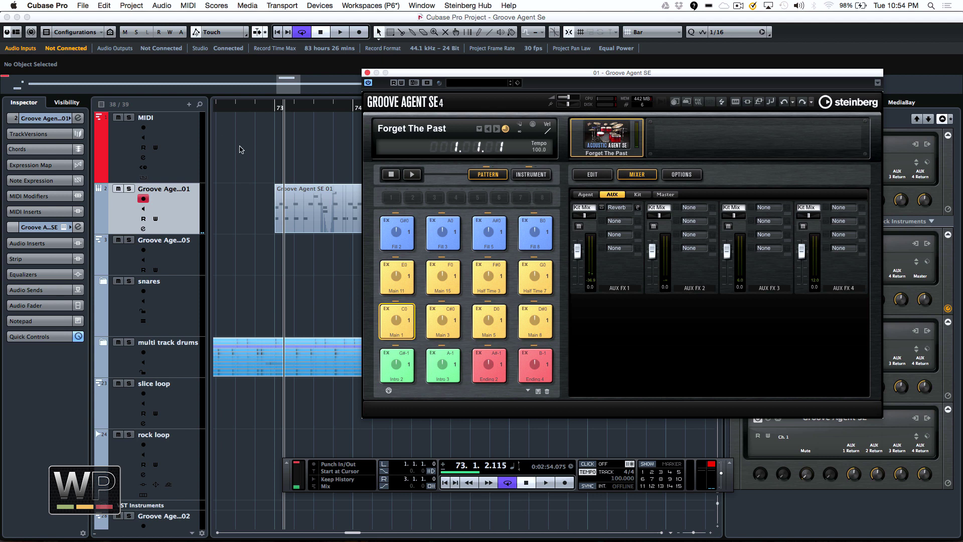
left_click(324, 205)
double_click(323, 205)
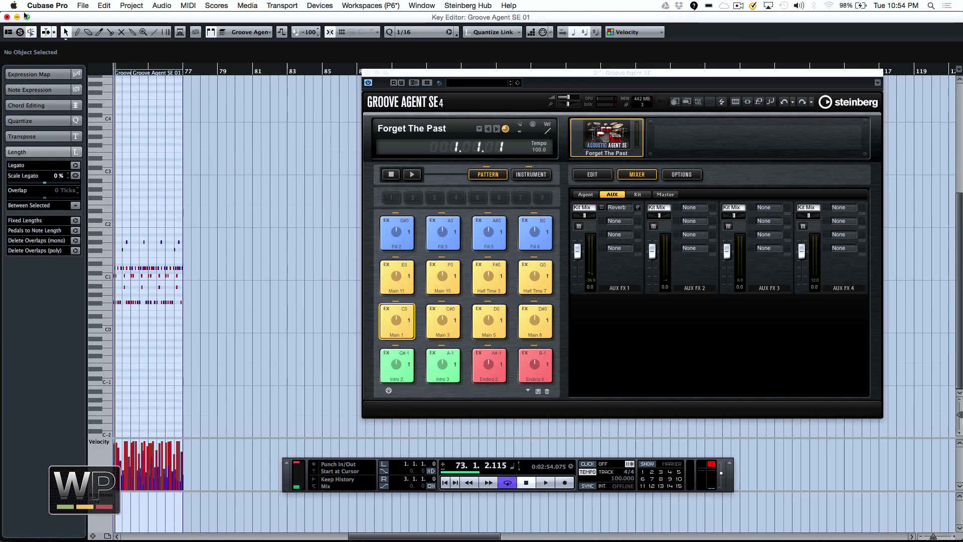
Step: Close the Key Editor, create a drum map from the instrument, and open the part in the Drum Editor
left_click(7, 17)
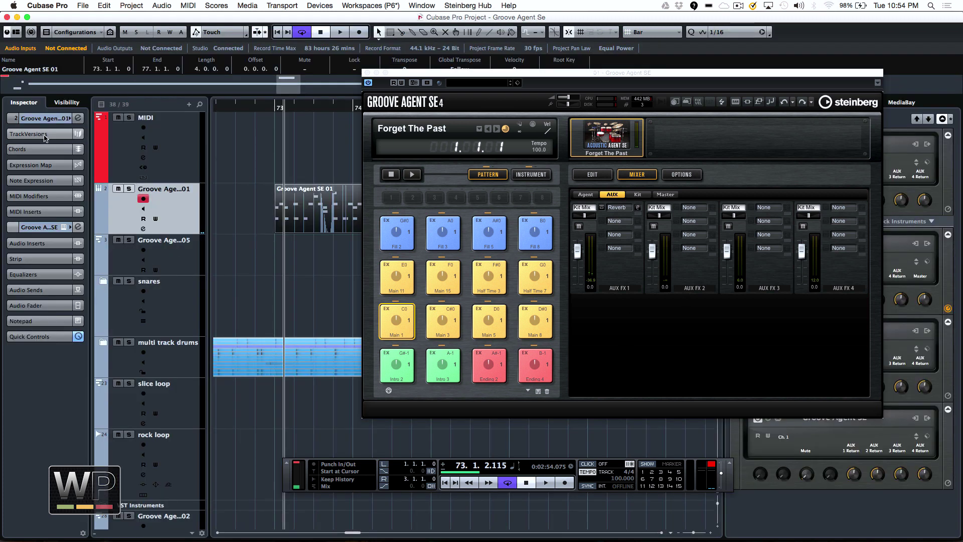
left_click(45, 119)
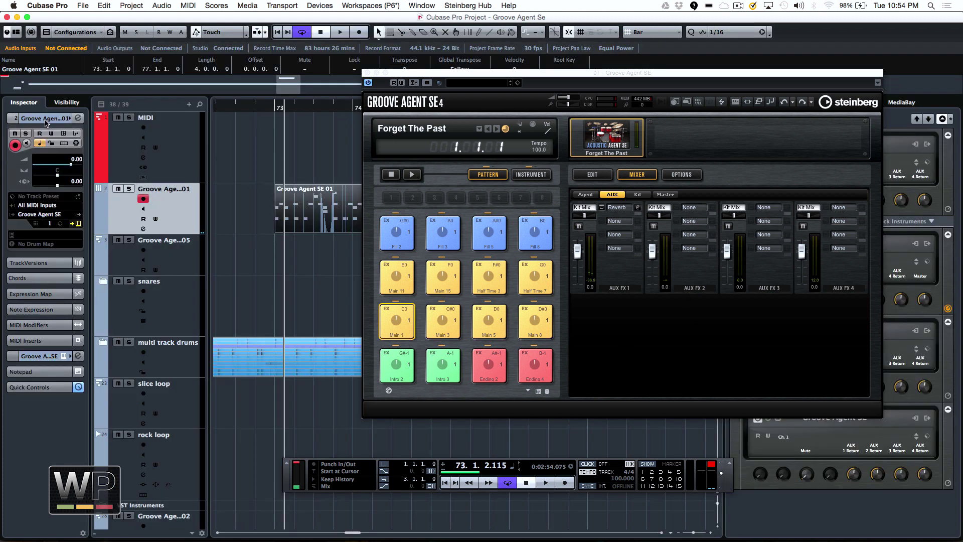
left_click(34, 244)
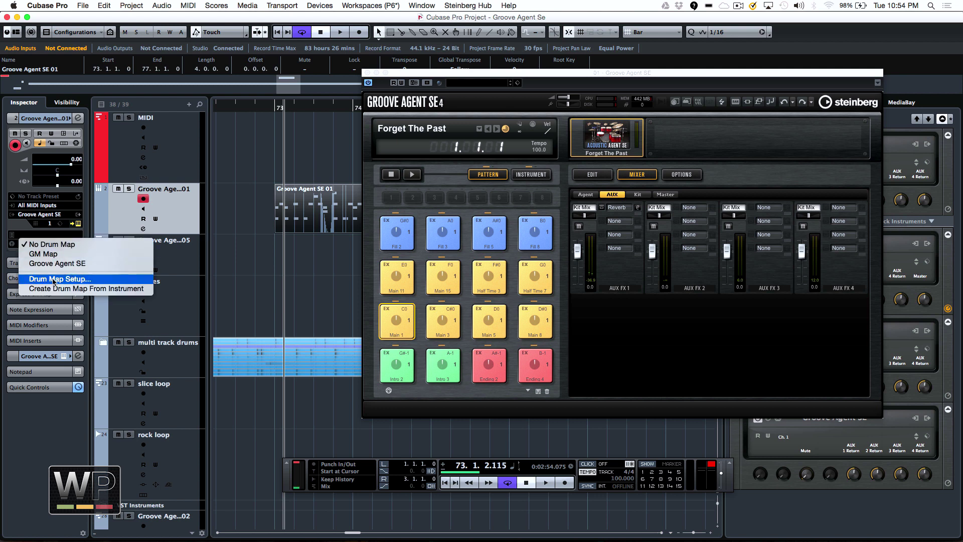
left_click(104, 289)
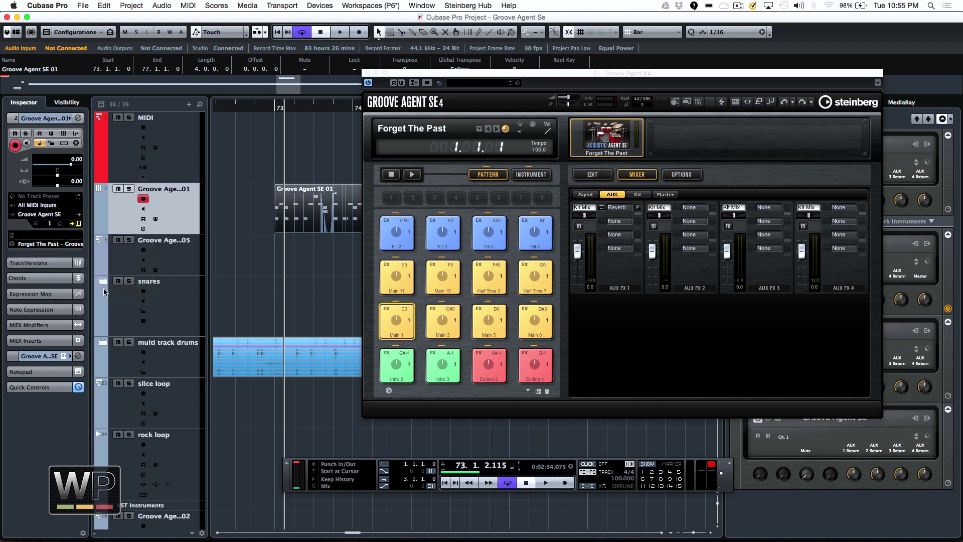
double_click(307, 216)
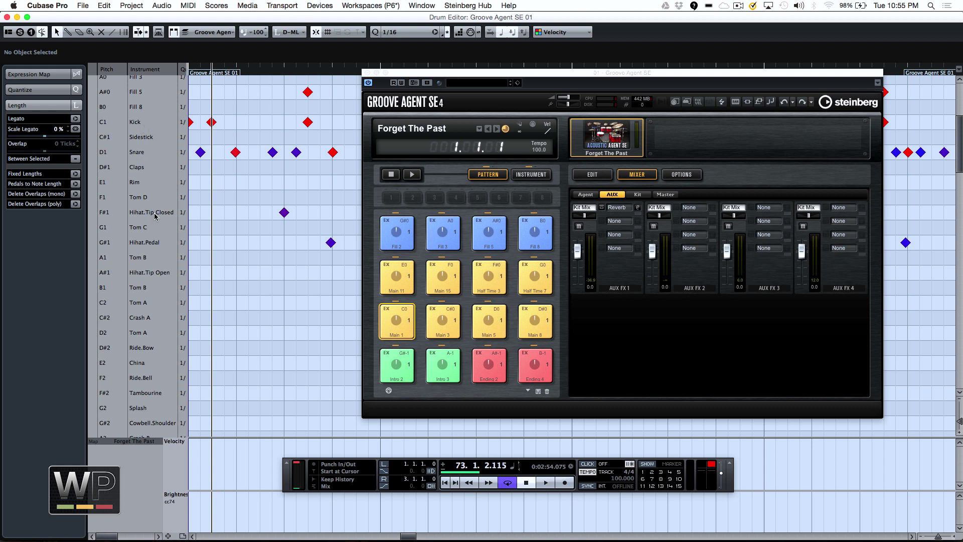
Step: Move the playhead within bar 73, zoom out to the whole drum part, then close the Drum Editor
left_click(244, 68)
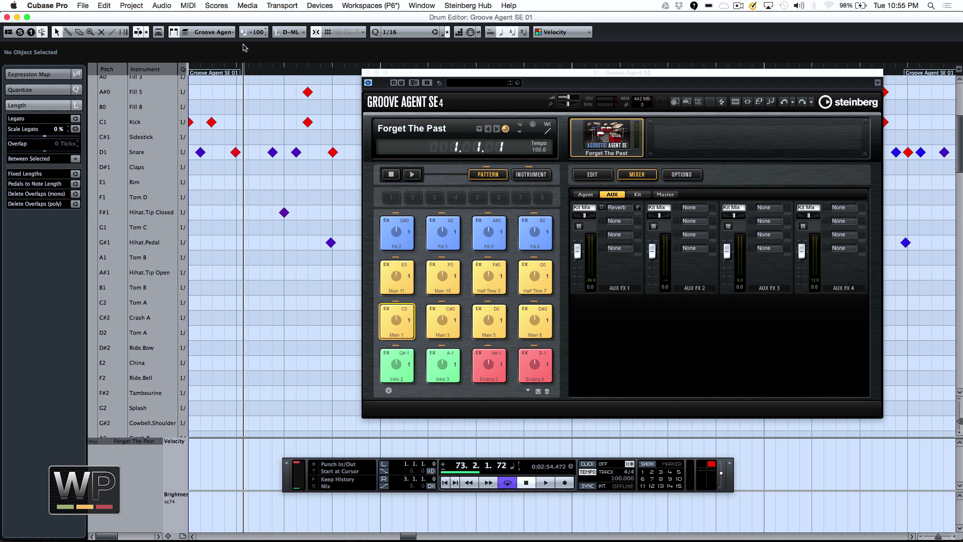
left_click_drag(247, 68, 247, 51)
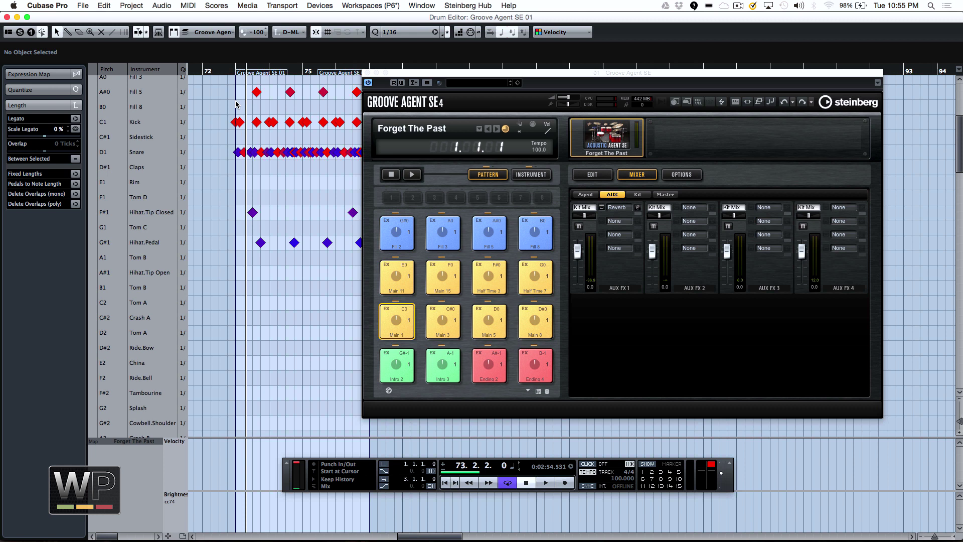
left_click(7, 18)
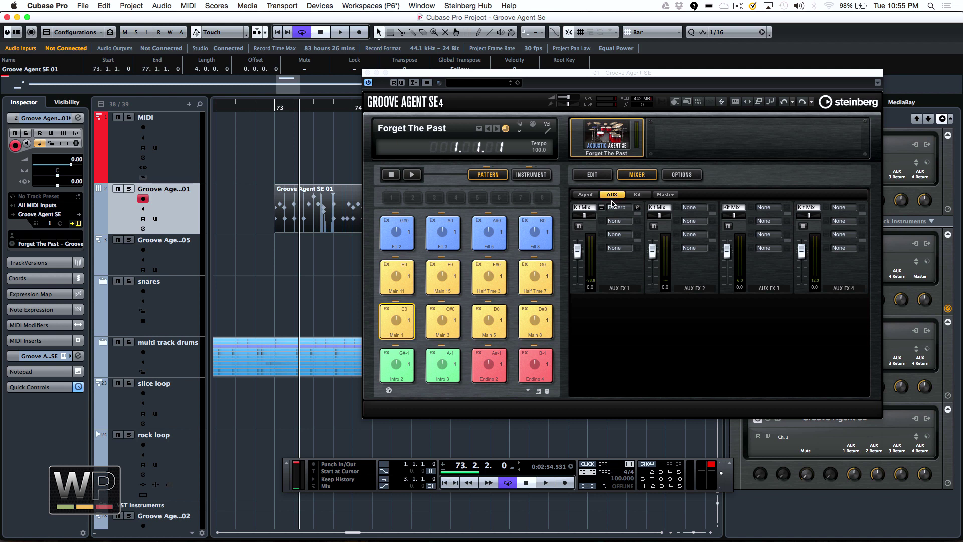
Step: View Groove Agent SE's EDIT page, then return to the MIXER's AUX effects page
left_click(597, 176)
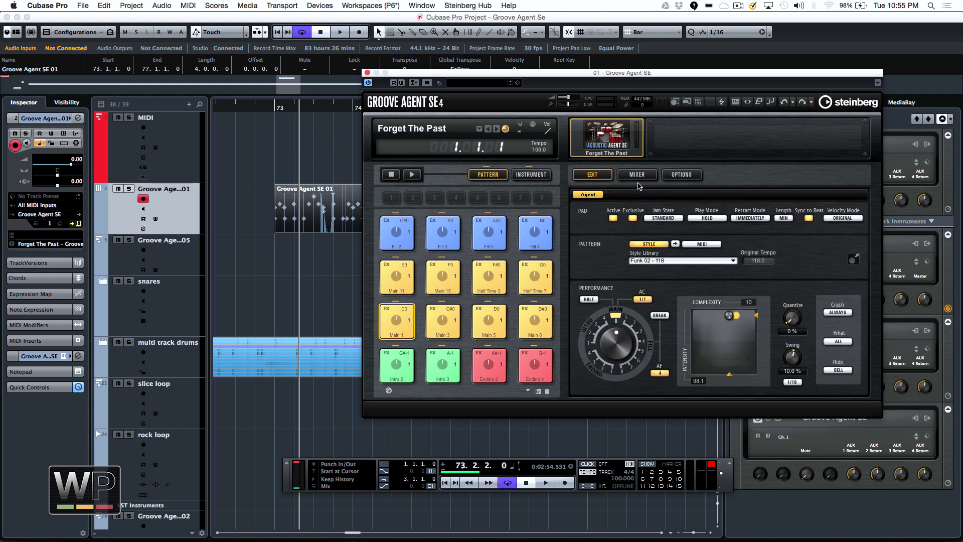
left_click(688, 177)
left_click(638, 175)
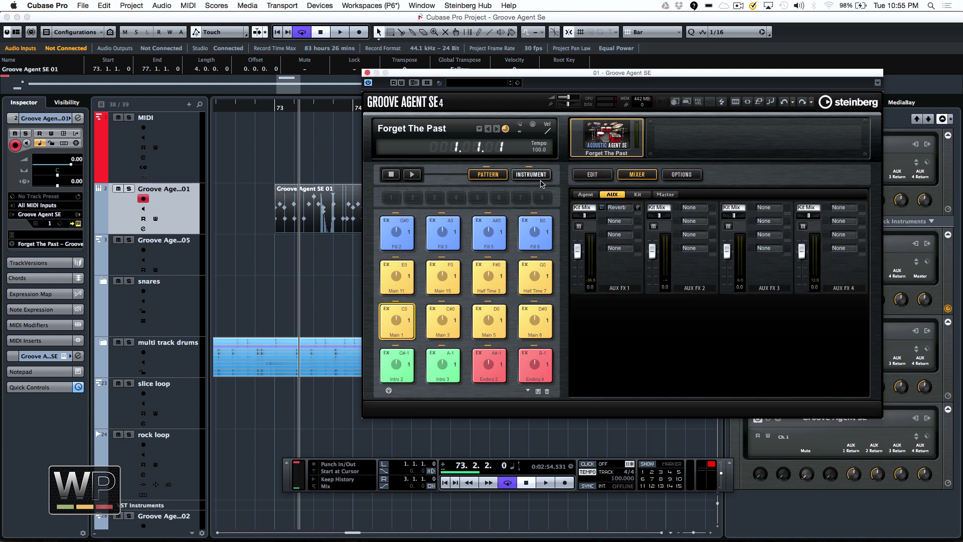
Step: Switch the pads to INSTRUMENT and show the Agent mixer's individual kit channel strips
left_click(535, 176)
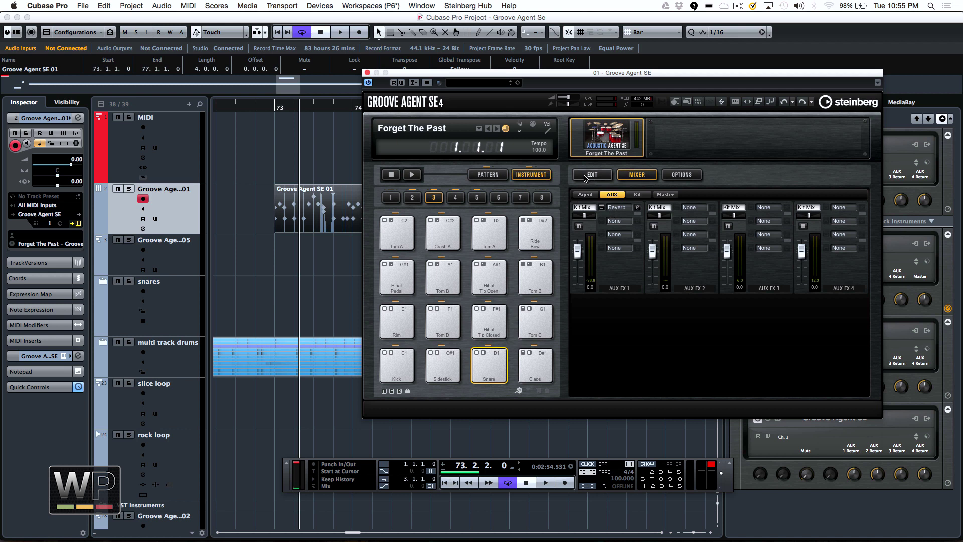
left_click(585, 178)
left_click(637, 175)
left_click(584, 194)
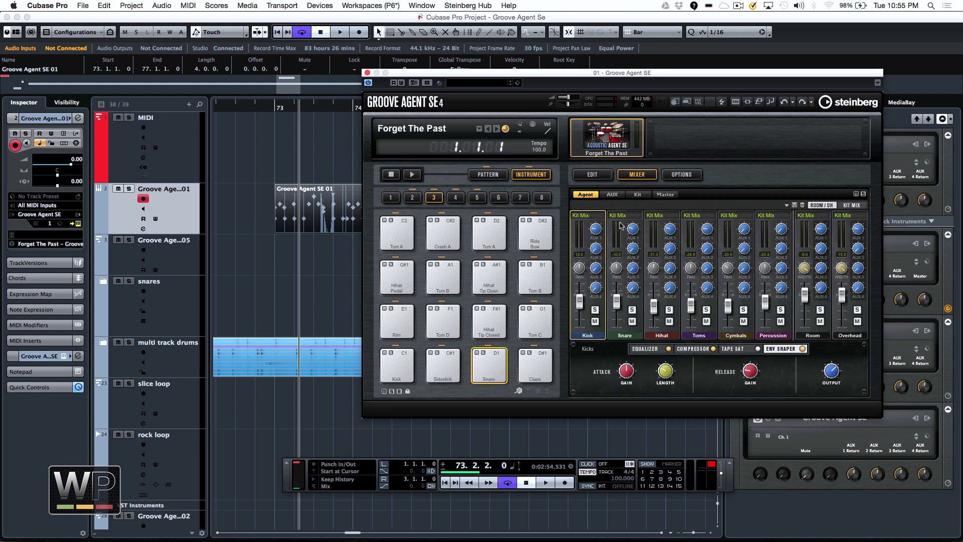
Step: Check the Kick strip's output routing, leave it on Kit Mix, and close Groove Agent SE
left_click(586, 217)
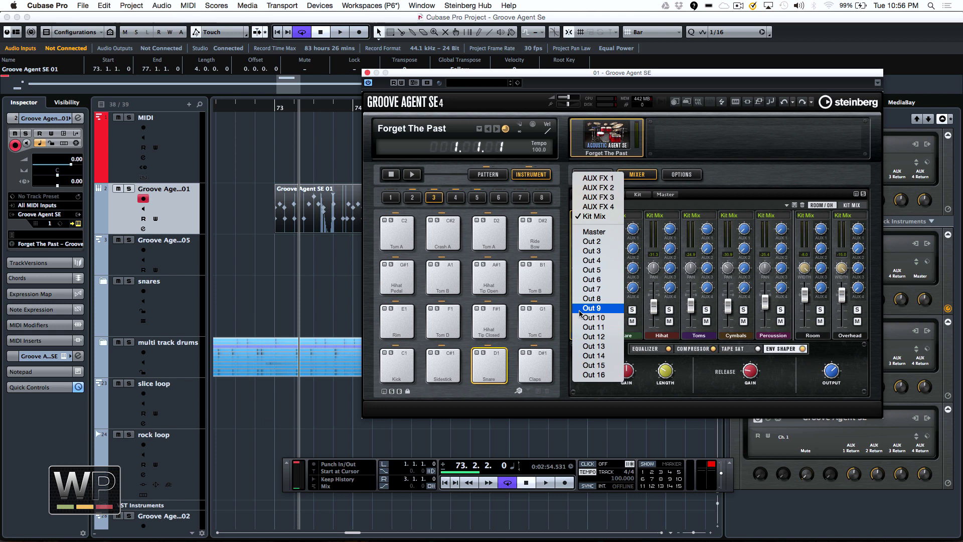
left_click(312, 161)
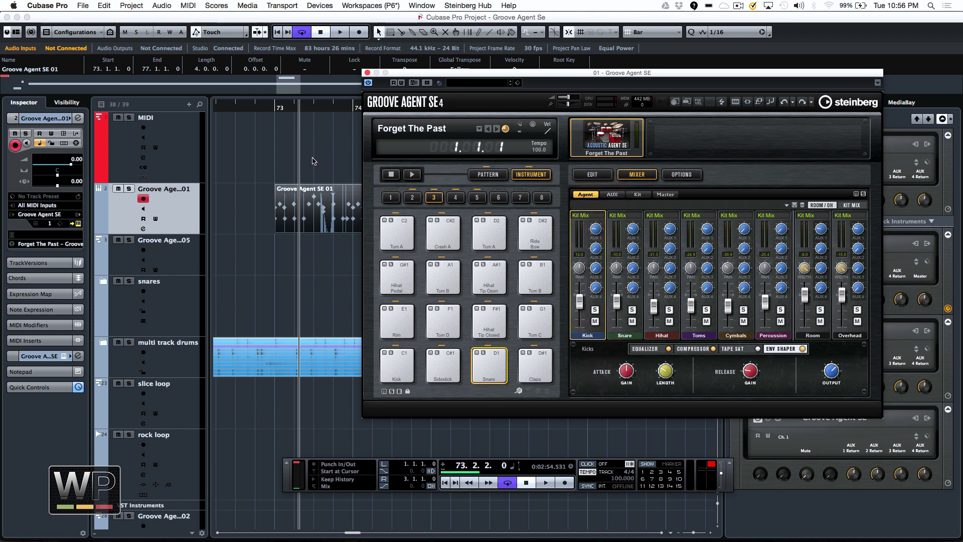
left_click(368, 73)
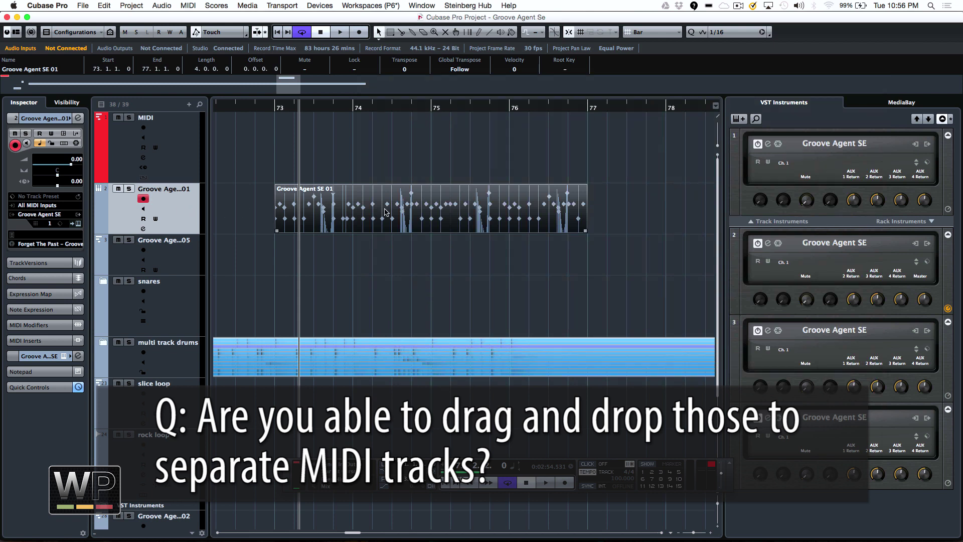
Step: Dissolve the Groove Agent SE 01 part by Separate Pitches into Kick, Snare and Hihat tracks
left_click(188, 6)
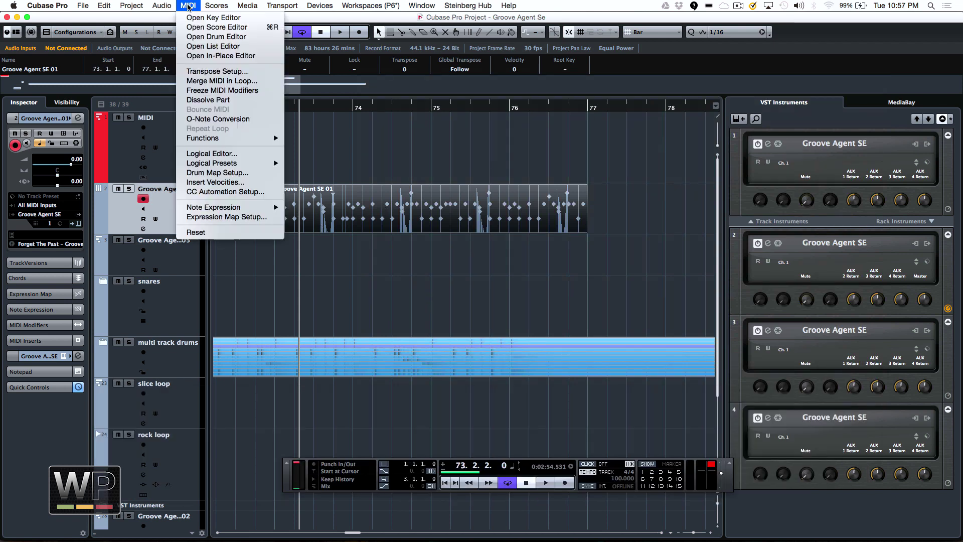
left_click(215, 102)
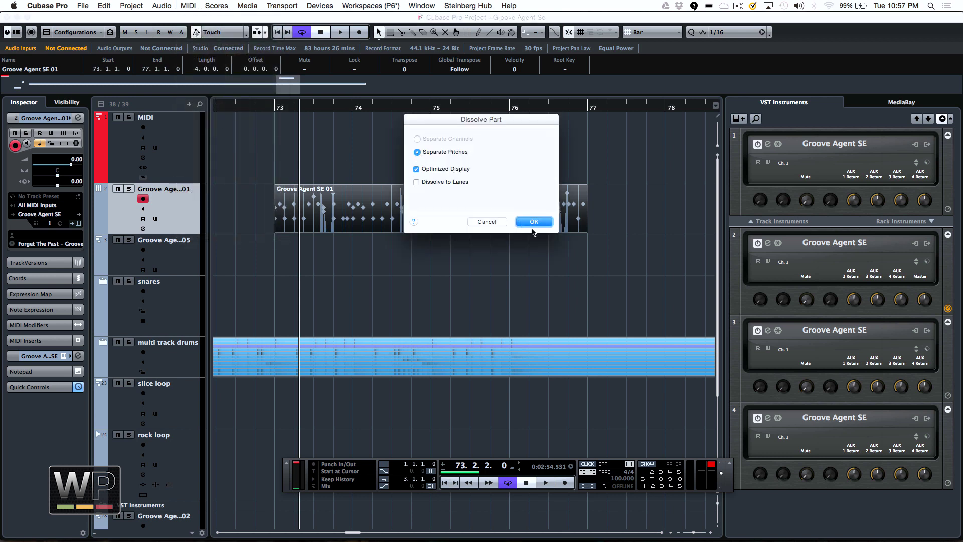
left_click(533, 222)
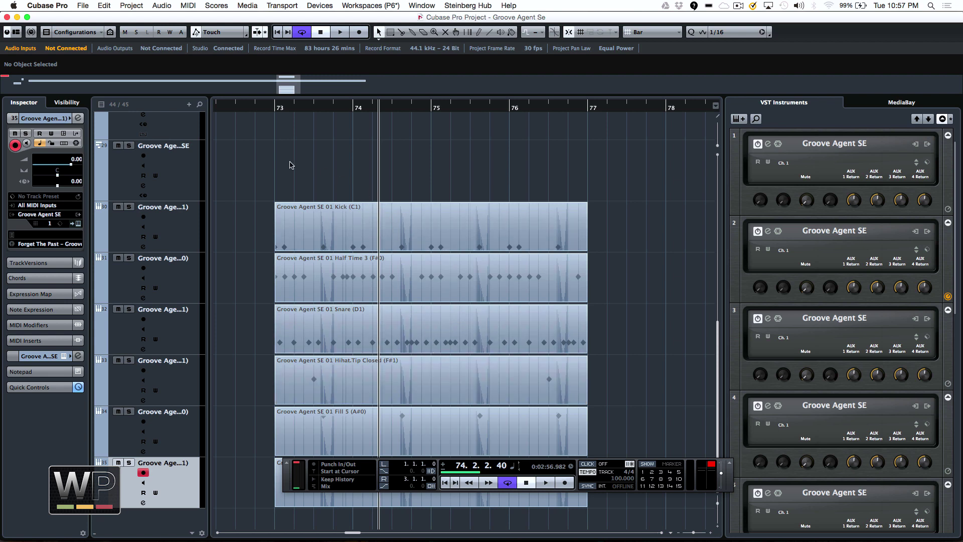
scroll(290, 166, "up", 15)
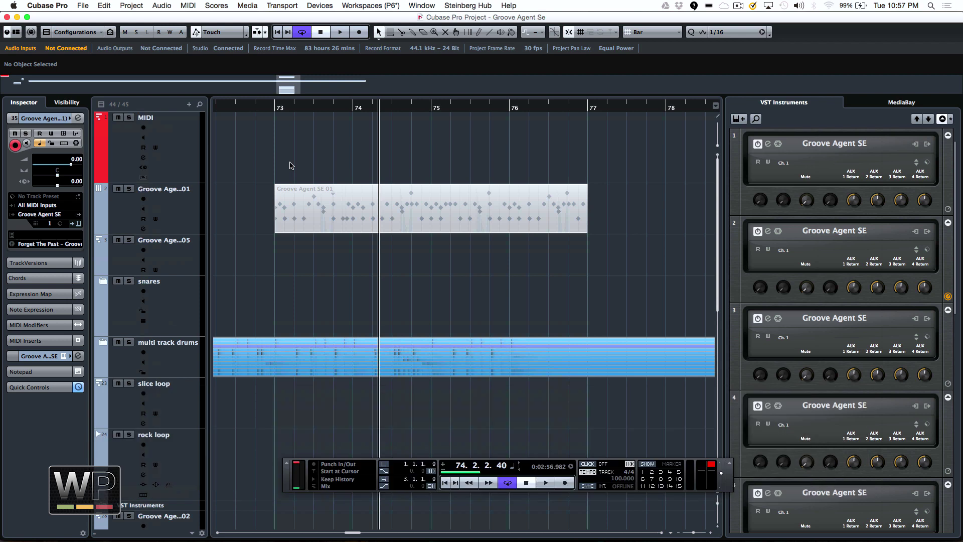
Step: Zoom out and set a cycle range from bar 83 to bar 91
left_click_drag(300, 111, 302, 90)
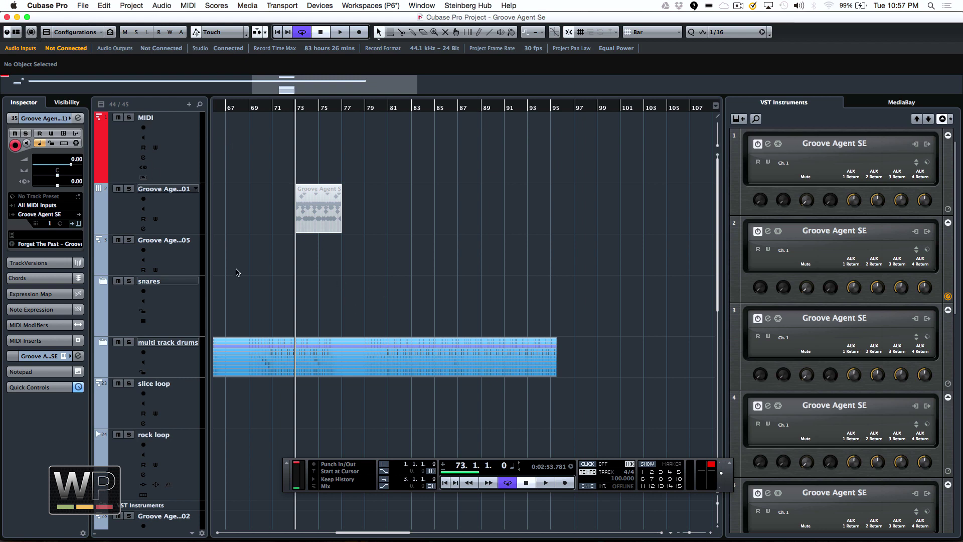
left_click(289, 309)
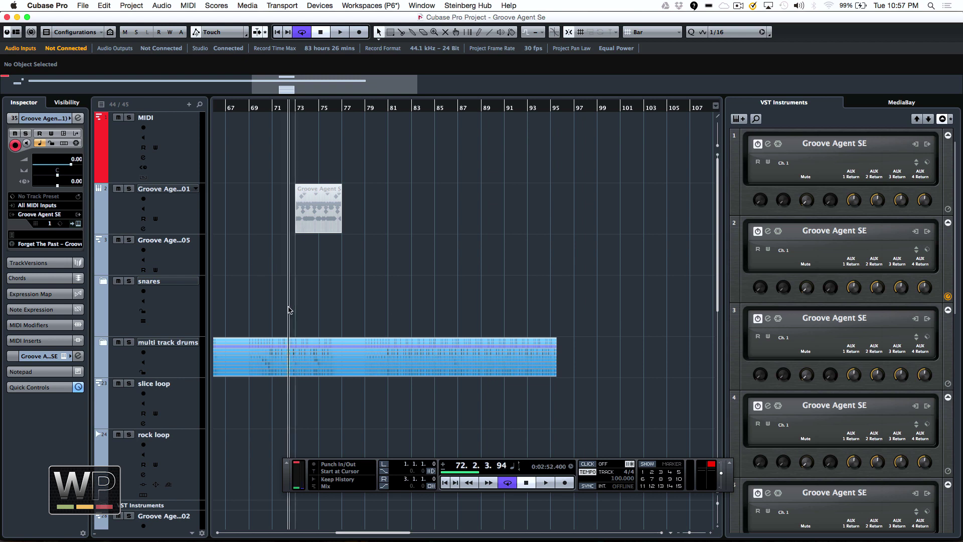
left_click(403, 214)
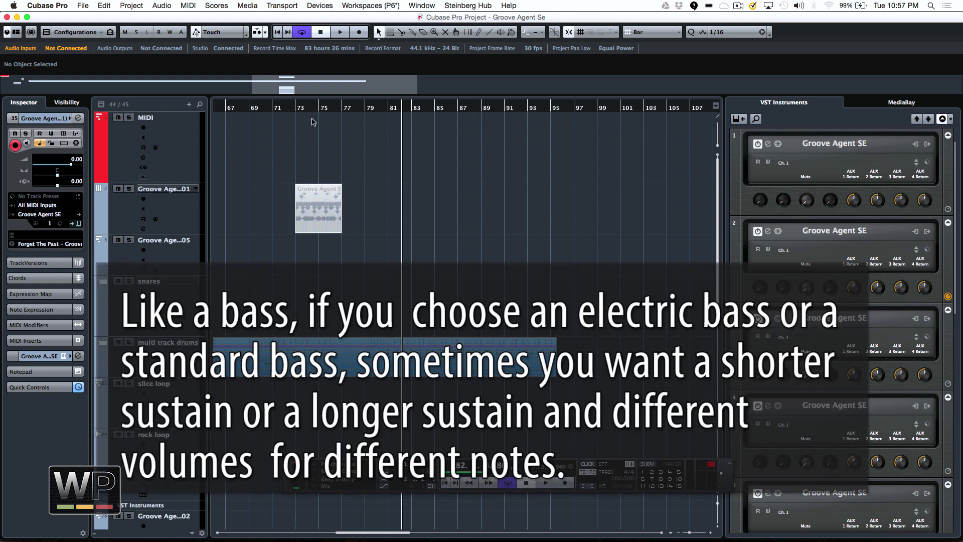
left_click(296, 111)
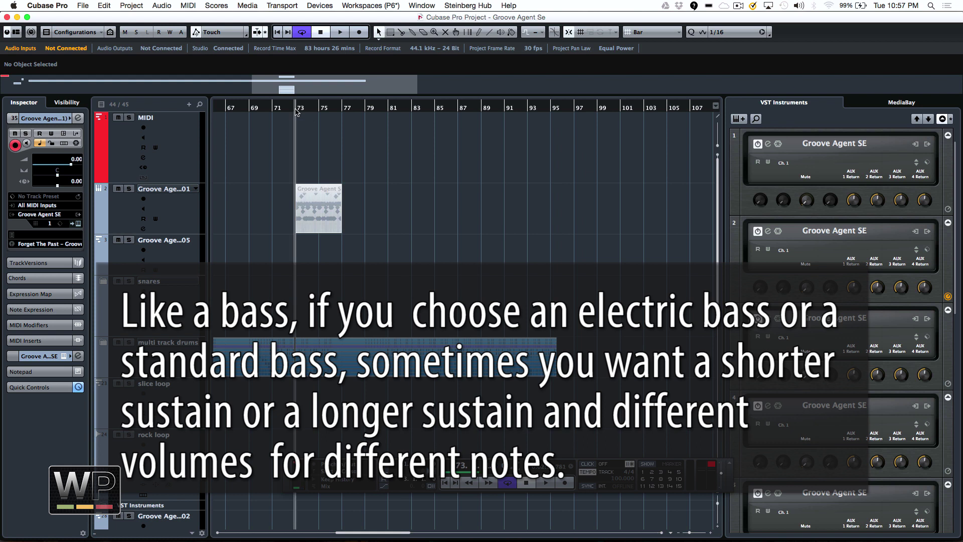
left_click(421, 110, "alt")
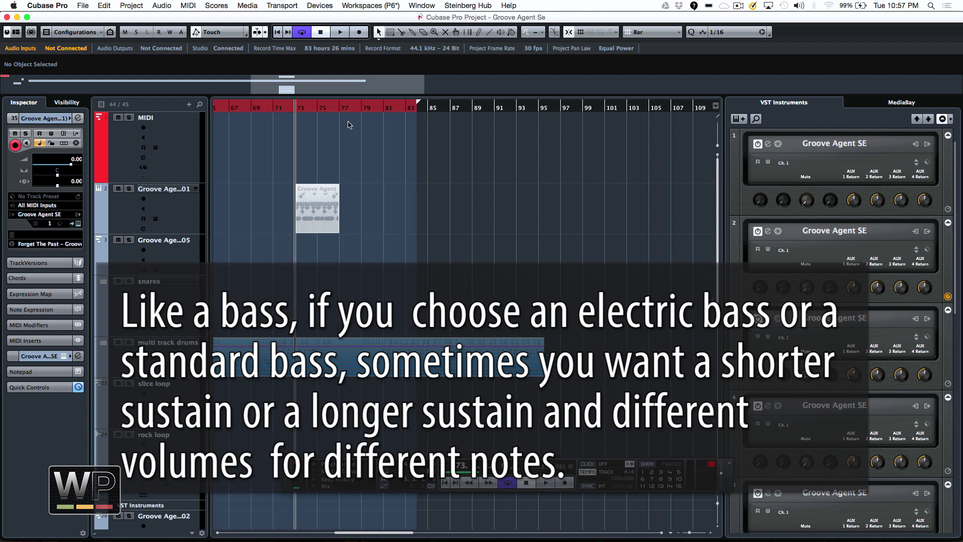
left_click(495, 113)
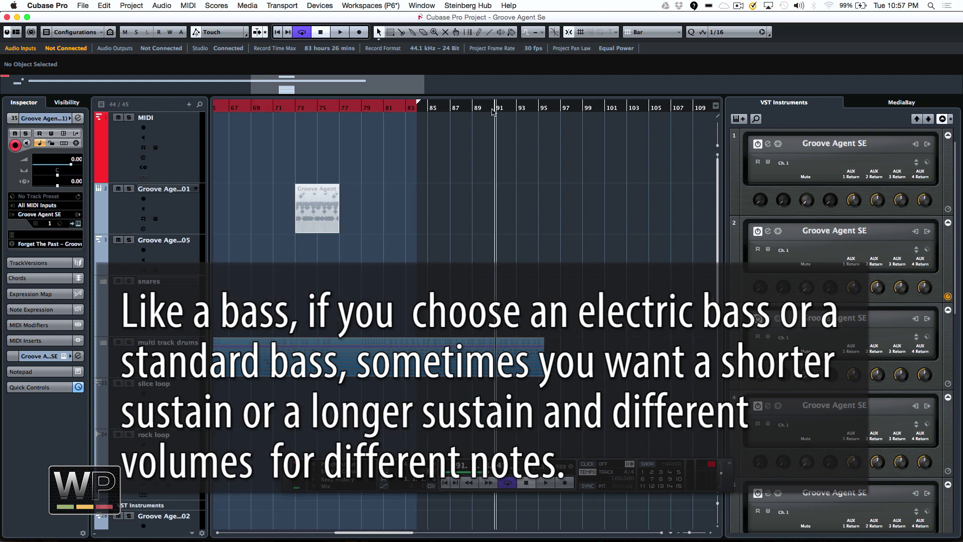
left_click(493, 111, "alt")
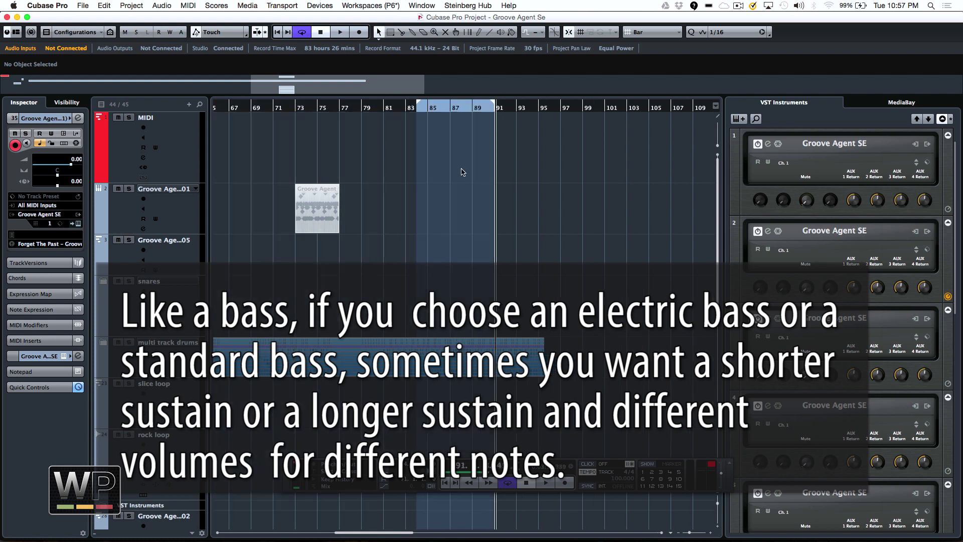
Step: Create an empty MIDI part across the cycle range and open it in the Key Editor
left_click(448, 308)
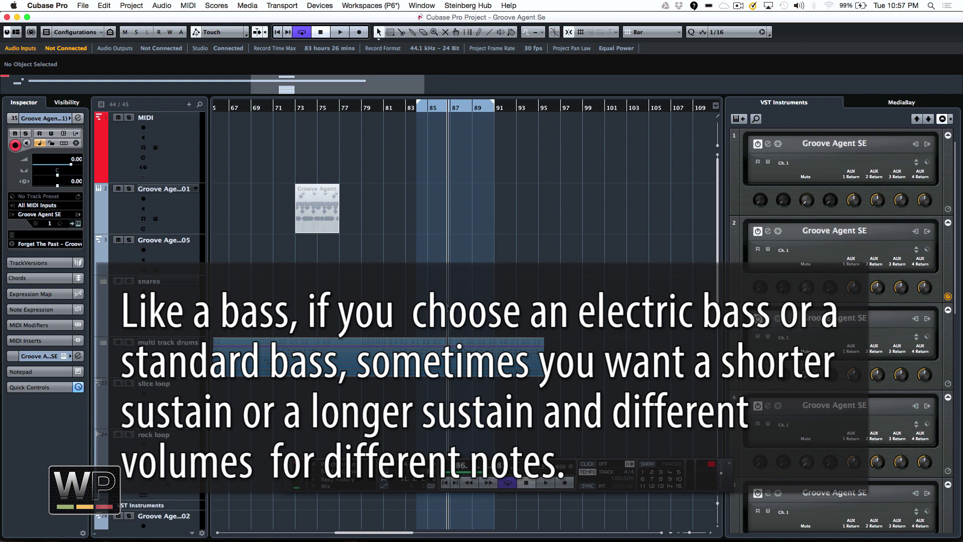
double_click(450, 247)
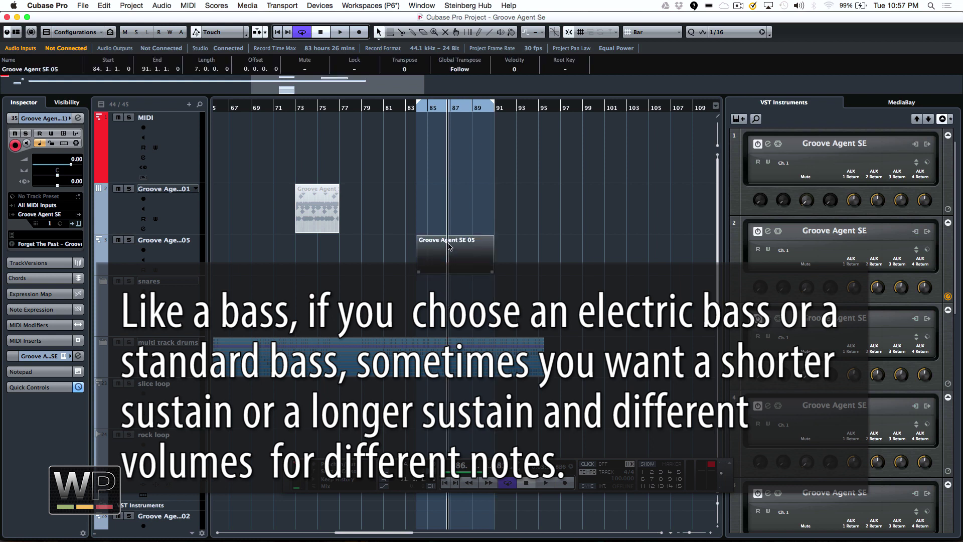
double_click(450, 245)
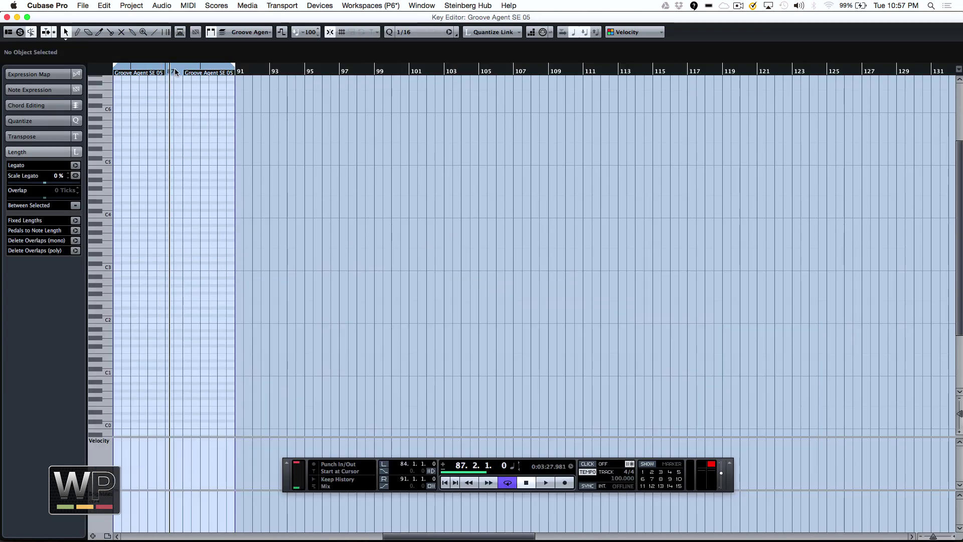
Step: With the Draw tool, pencil in a long D2, a short A#2 and a long A1 note
left_click(130, 70)
scroll(125, 95, "left", 5)
left_click(276, 136)
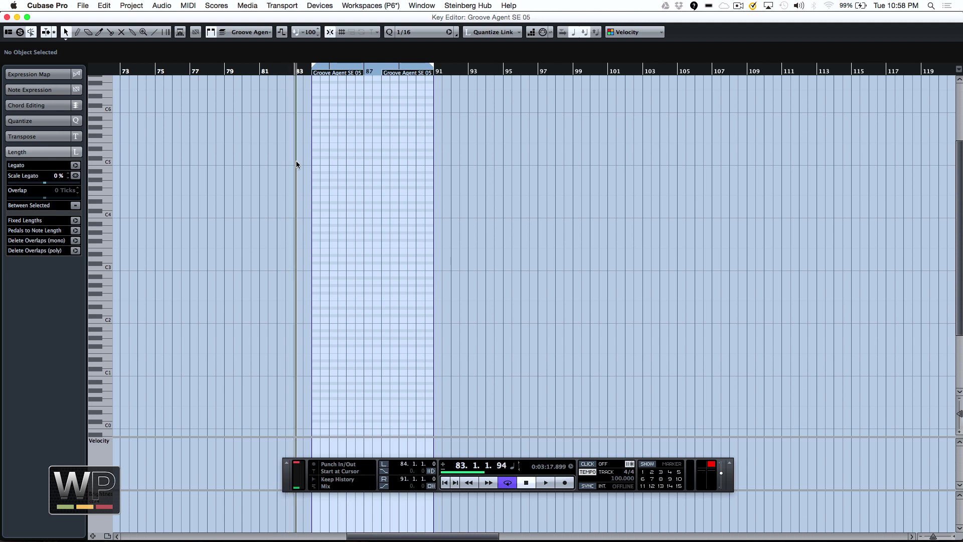
right_click(315, 240)
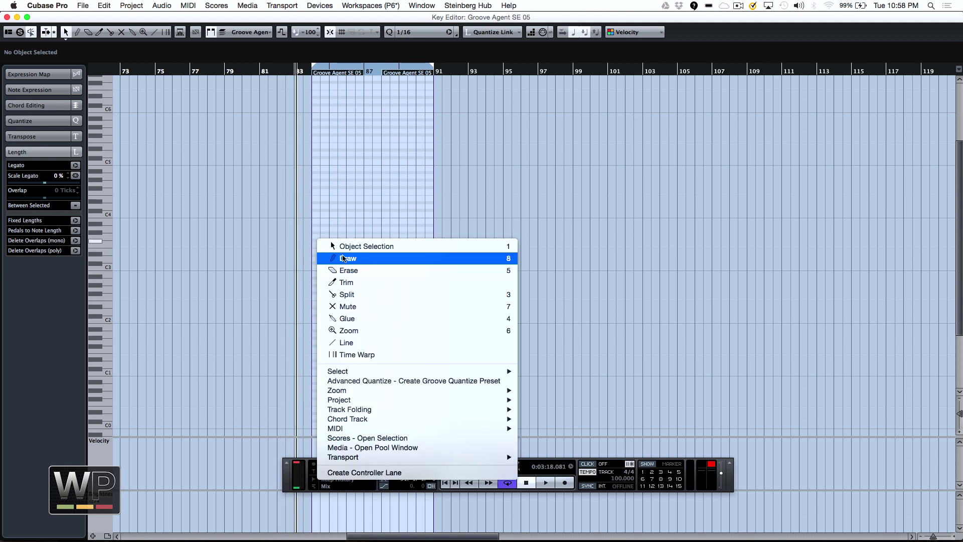
left_click(333, 259)
left_click_drag(331, 311, 394, 311)
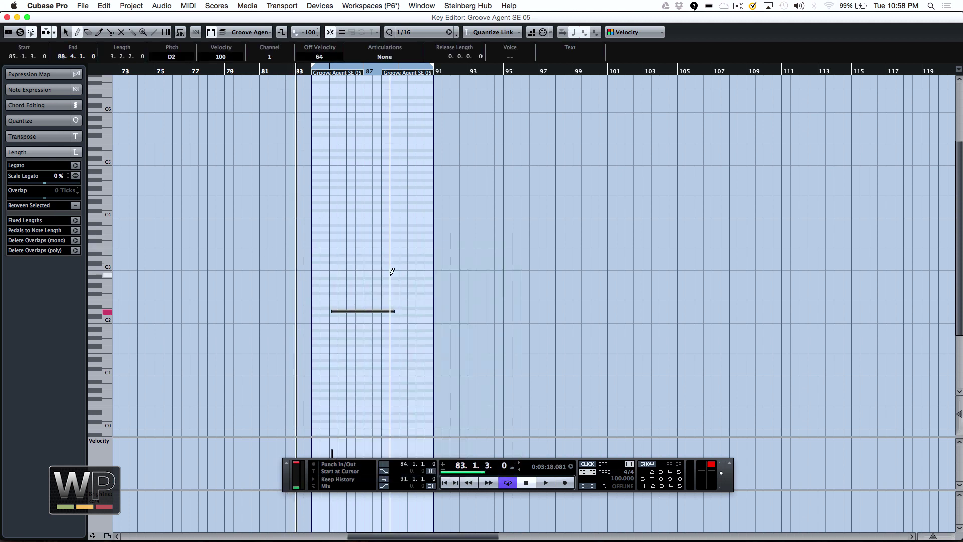
left_click_drag(386, 278, 395, 278)
left_click_drag(398, 334, 455, 334)
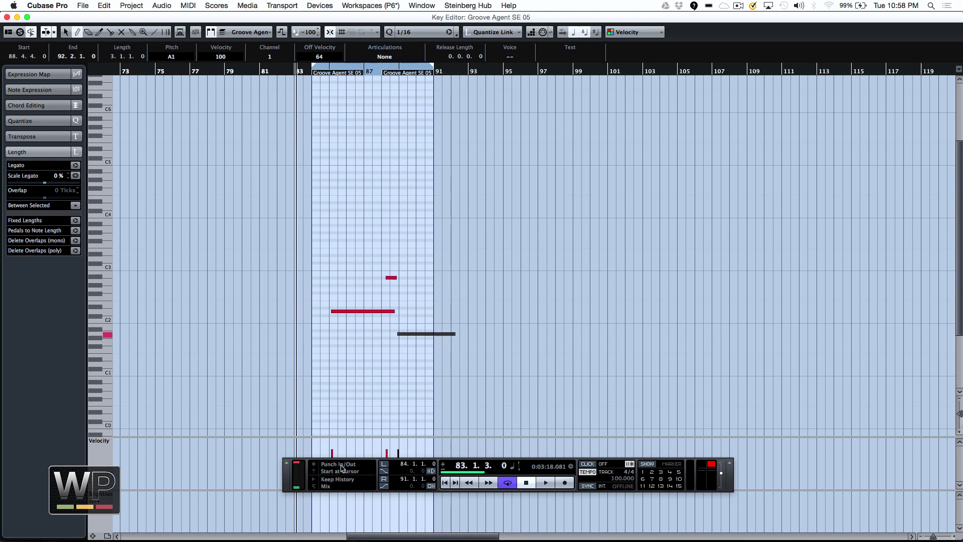
Step: Pick a controller for the lower lane and draw a curve beneath the notes
left_click_drag(293, 482, 415, 402)
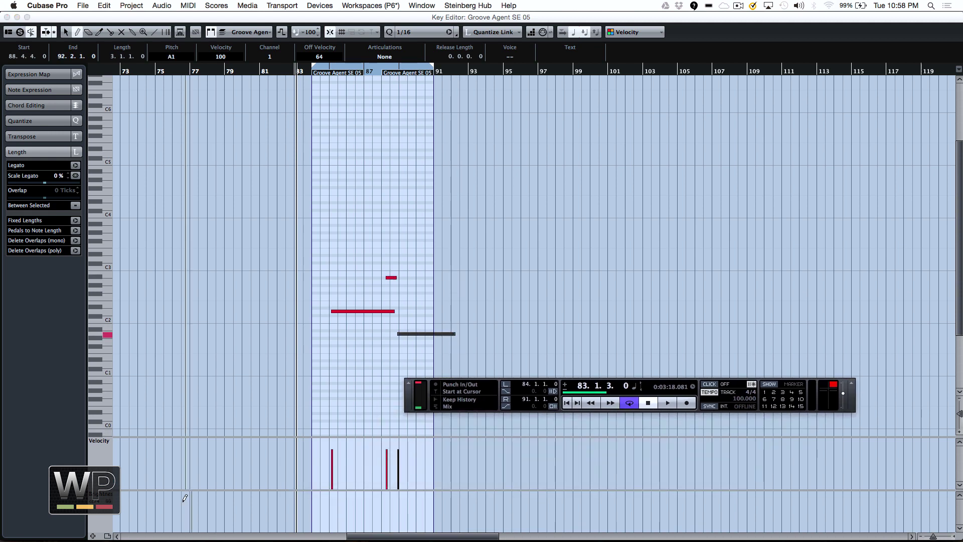
left_click(106, 495)
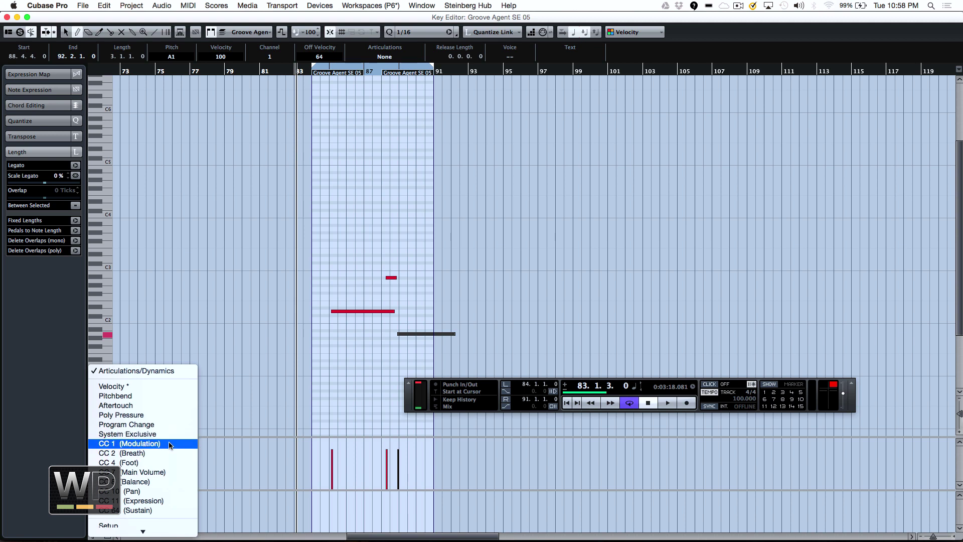
left_click(167, 473)
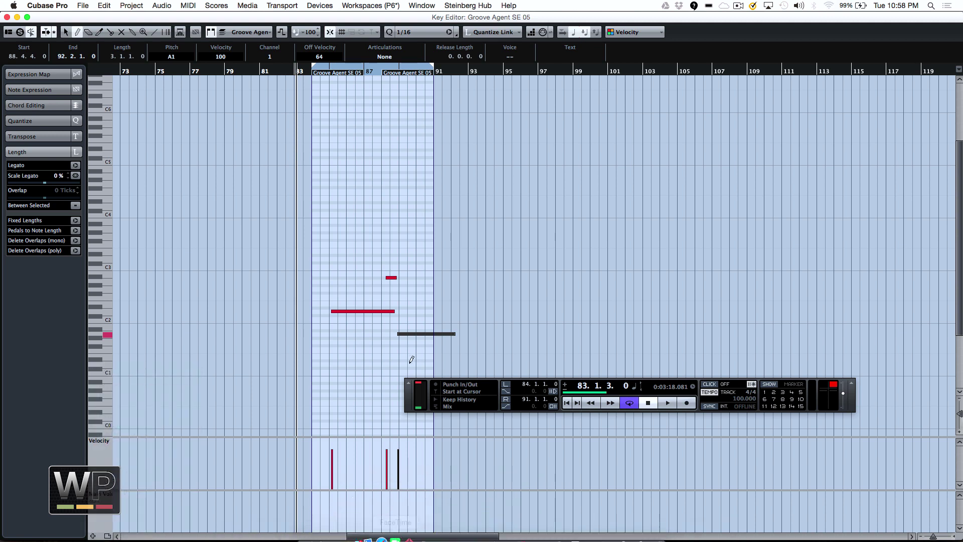
mouse_move(349, 507)
left_mouse_down()
mouse_move(364, 517)
mouse_move(414, 513)
left_mouse_up()
Step: Draw an A2 note starting around bar 86, then return to Object Selection
left_click_drag(348, 280, 432, 280)
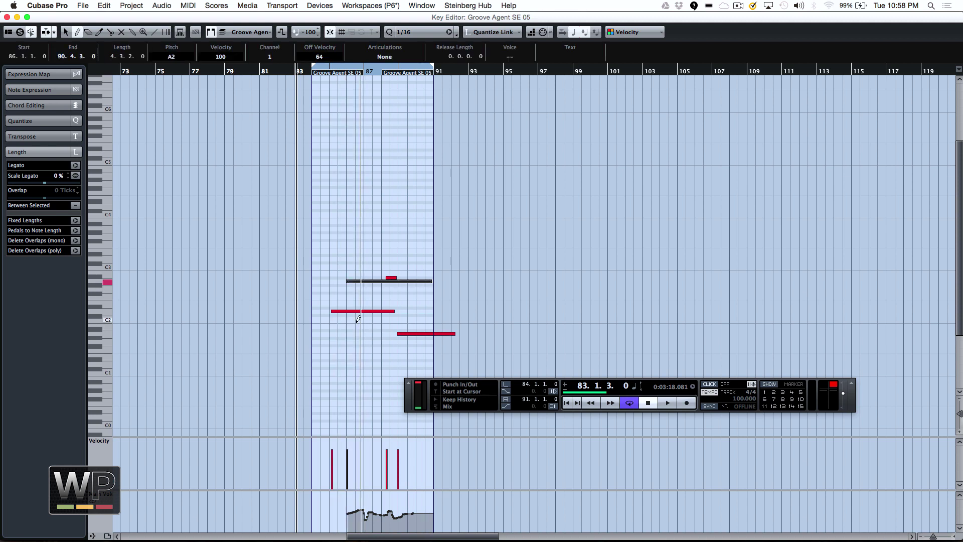
right_click(355, 321)
left_click(399, 328)
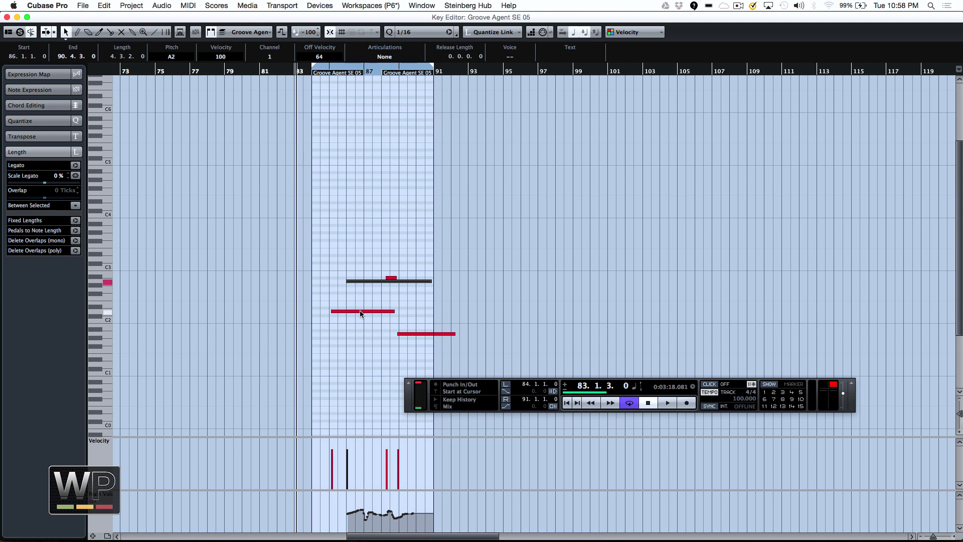
Step: Draw a CC 1 modulation note-expression curve on the D2 note
right_click(361, 311)
left_click(363, 316)
double_click(364, 314)
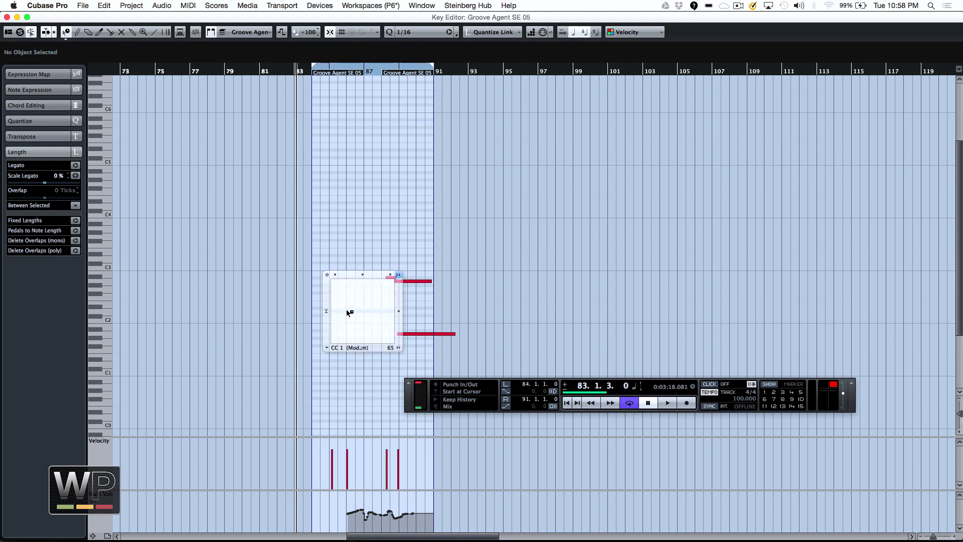
right_click(348, 308)
left_click(365, 328)
mouse_move(332, 312)
left_mouse_down()
mouse_move(374, 304)
mouse_move(380, 316)
mouse_move(392, 285)
left_mouse_up()
right_click(370, 229)
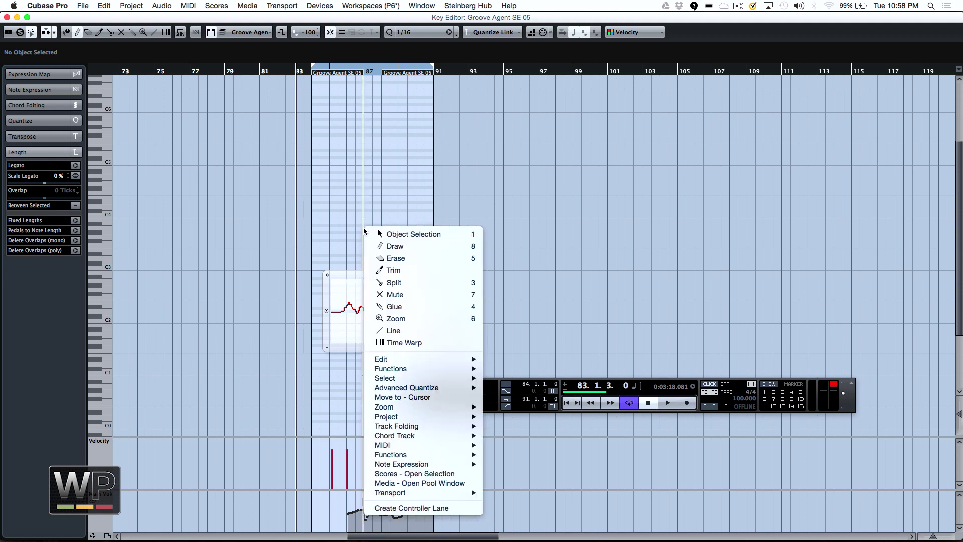
left_click(382, 229)
Step: Draw a Tuning note-expression curve on the A2 note, then close the Key Editor
double_click(371, 281)
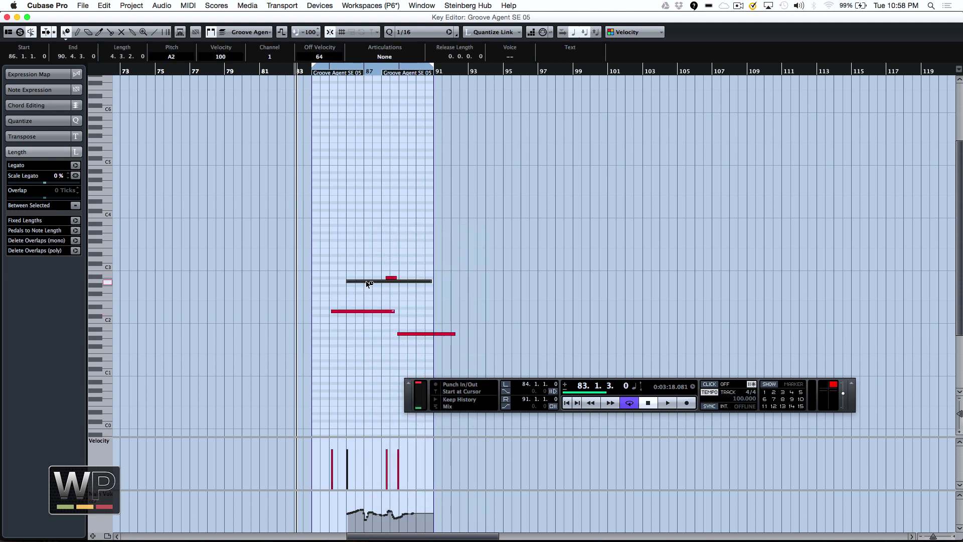
left_click(46, 91)
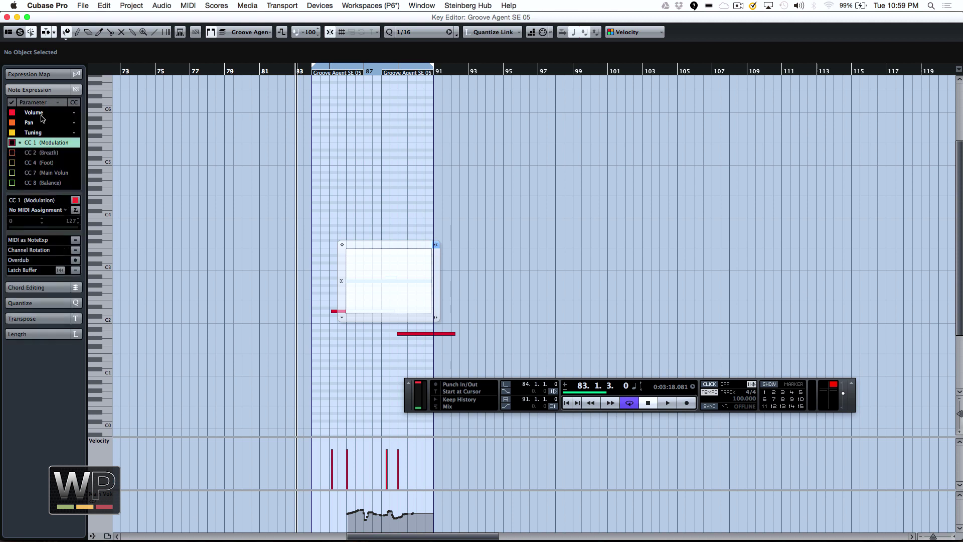
left_click(48, 132)
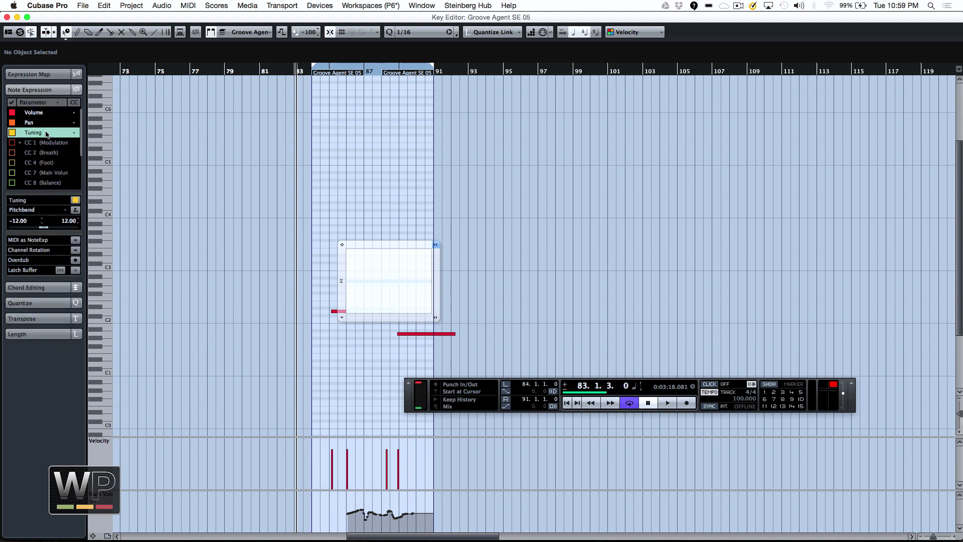
right_click(363, 268)
left_click(363, 286)
mouse_move(346, 289)
left_mouse_down()
mouse_move(369, 280)
mouse_move(380, 295)
mouse_move(392, 266)
mouse_move(415, 266)
mouse_move(426, 281)
mouse_move(432, 257)
left_mouse_up()
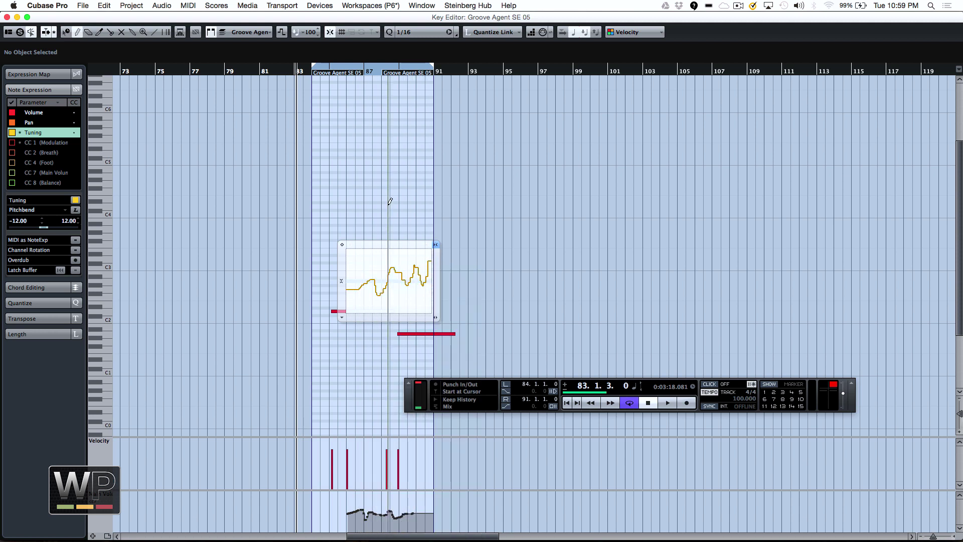
right_click(389, 200)
left_click(391, 208)
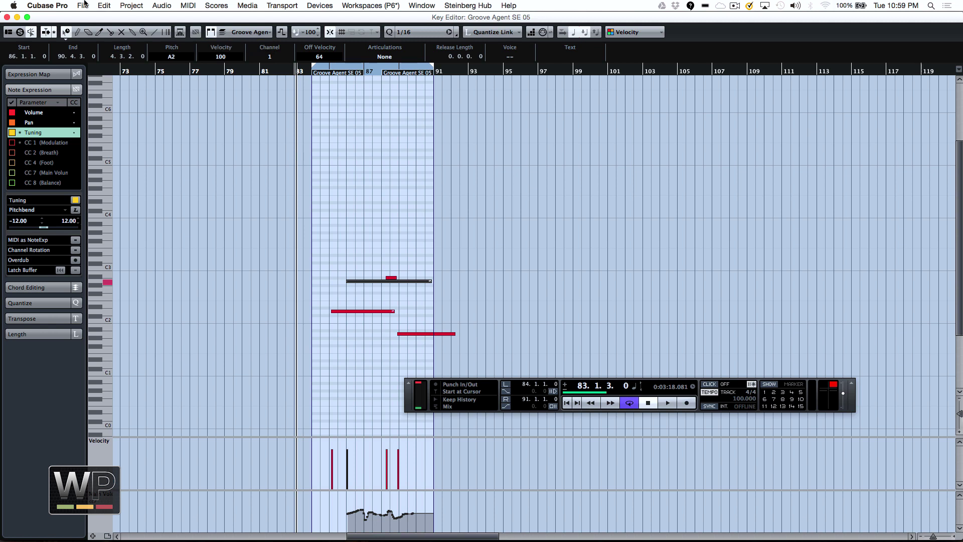
left_click(6, 17)
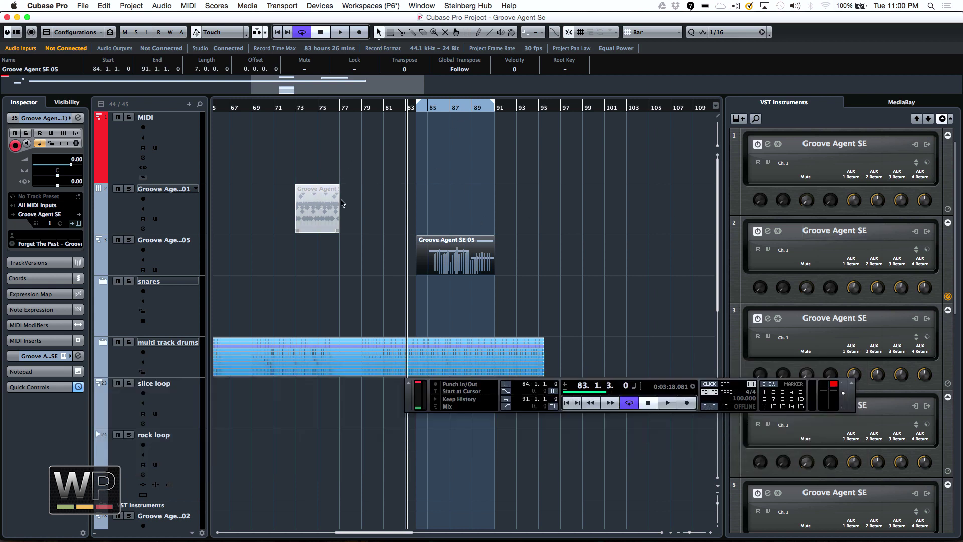
Step: In the second Groove Agent SE, load the Groove Agent SE 01 part onto pattern pad C#0
left_click(768, 231)
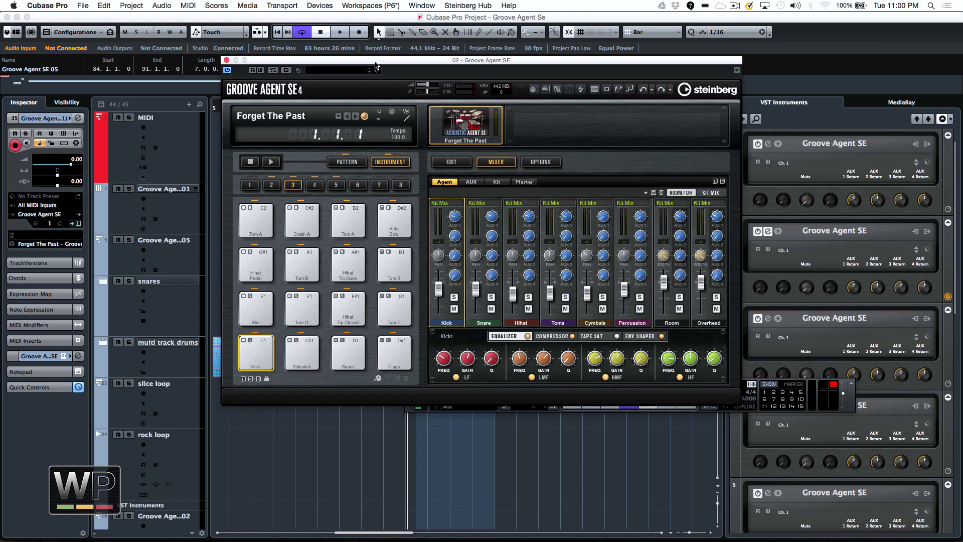
left_click_drag(375, 61, 655, 88)
left_click(627, 189)
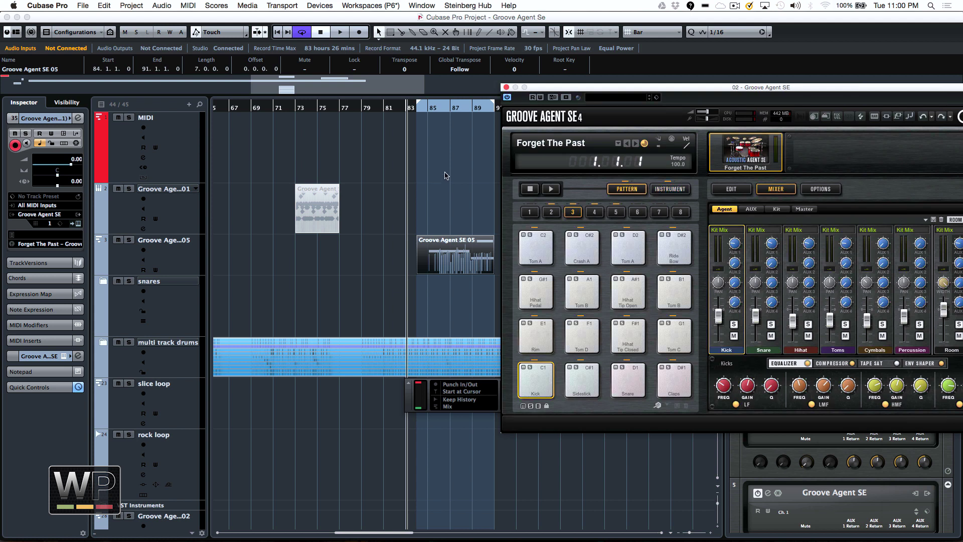
left_click_drag(320, 206, 580, 331)
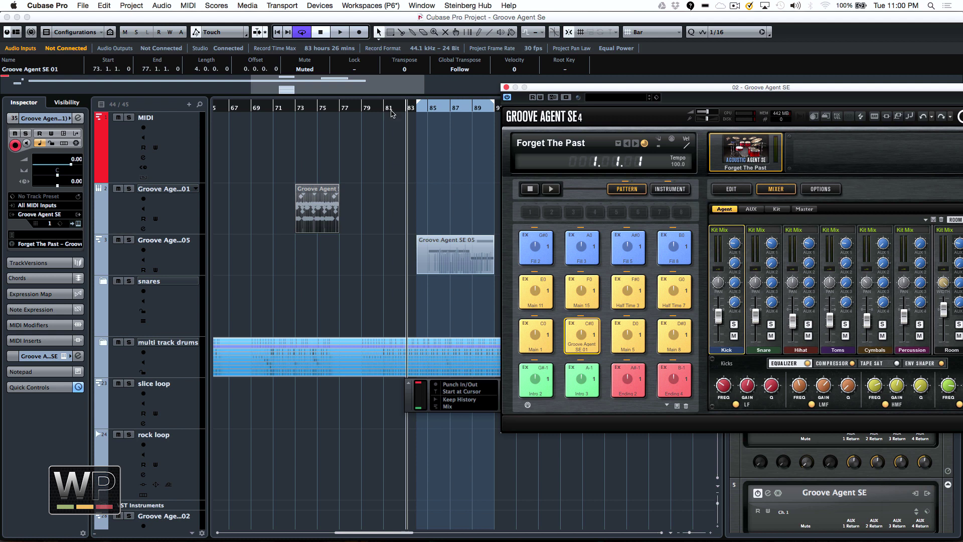
Step: Open the MIDI track's Urban Ballads Kit 01 instrument from the Inspector
left_click(173, 173)
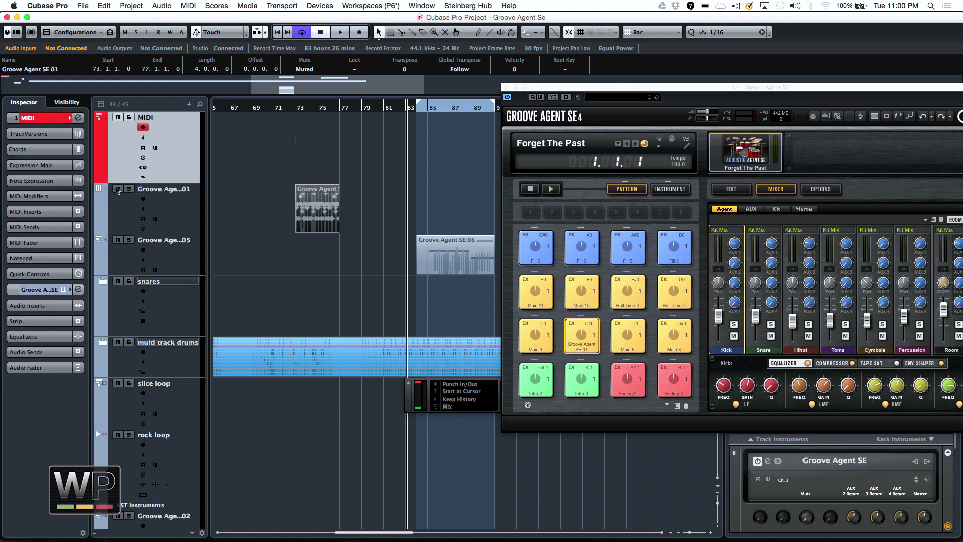
left_click(45, 119)
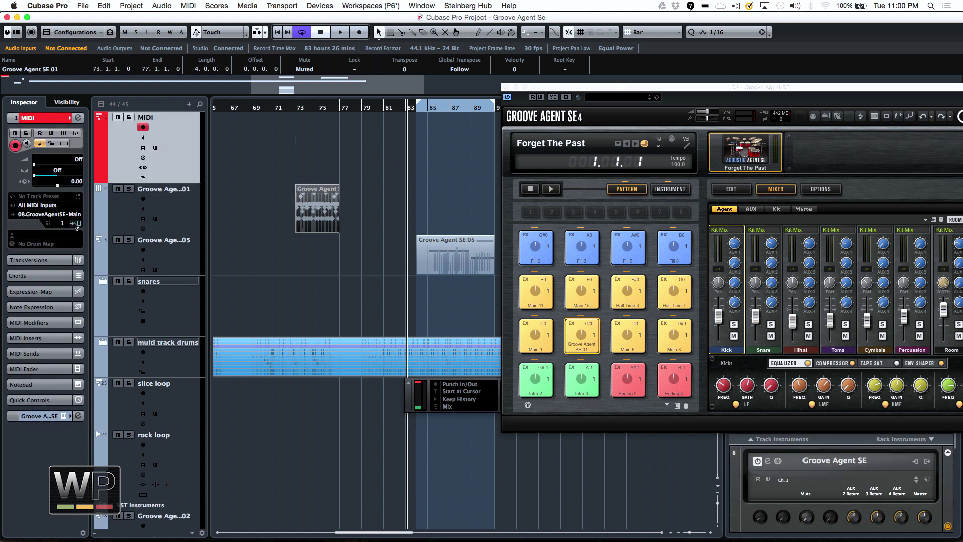
left_click(77, 224)
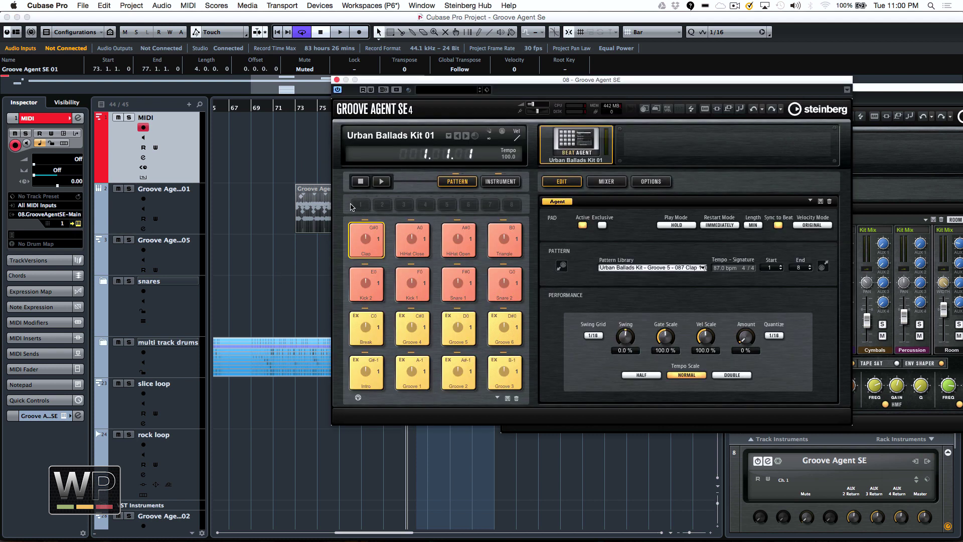
Step: Expand the multi track drums folder and move bars 70–73 of KIK 414 onto the Kick 1 pad
left_click(101, 343)
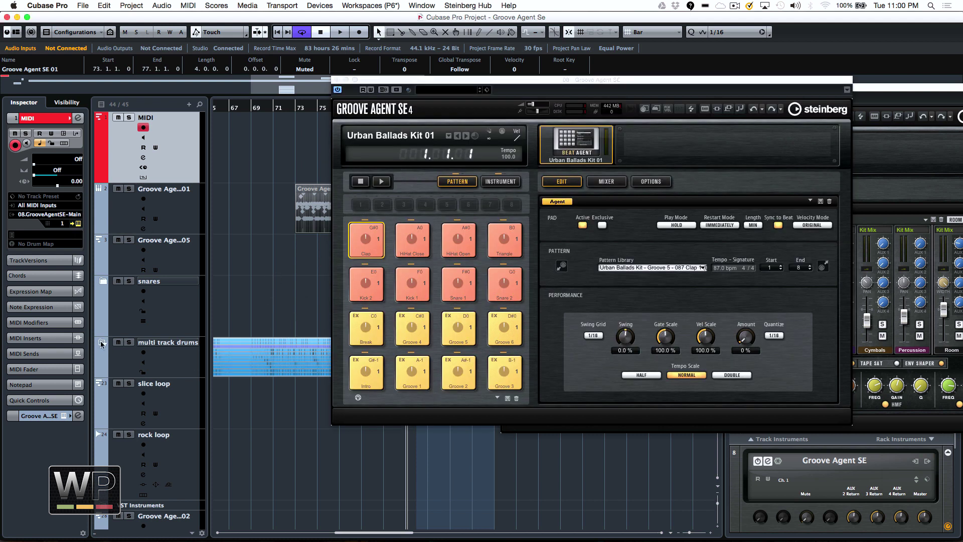
left_click(101, 344)
right_click(268, 400)
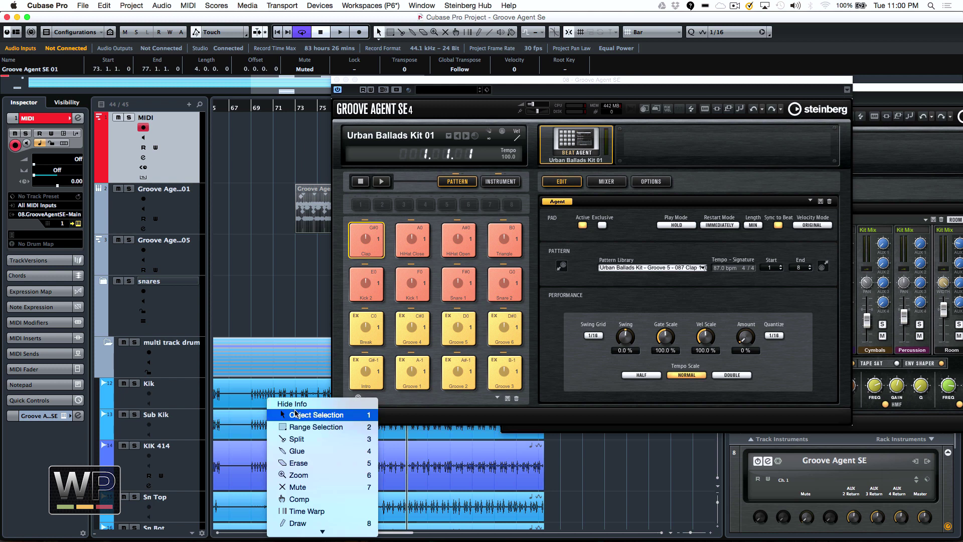
left_click(316, 427)
left_click_drag(263, 396, 501, 189)
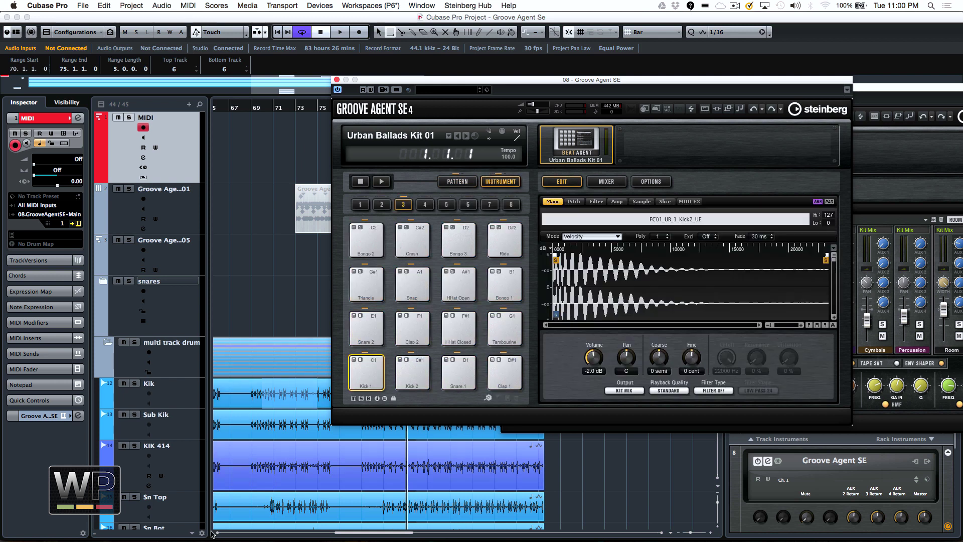
left_click_drag(263, 466, 368, 376)
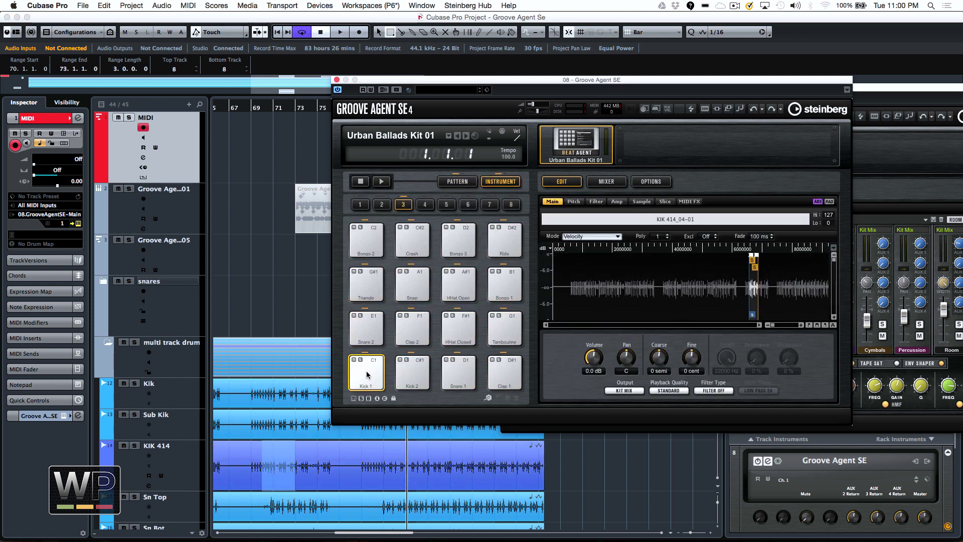